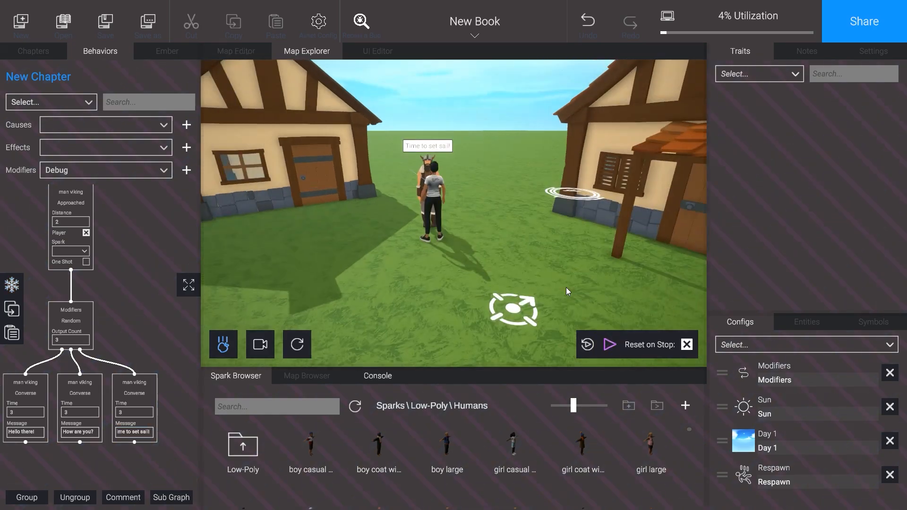
# Add an Animation Play effect for the man viking to the behavior graph and run the scene again.
pyautogui.press('s')
pyautogui.click(609, 344)
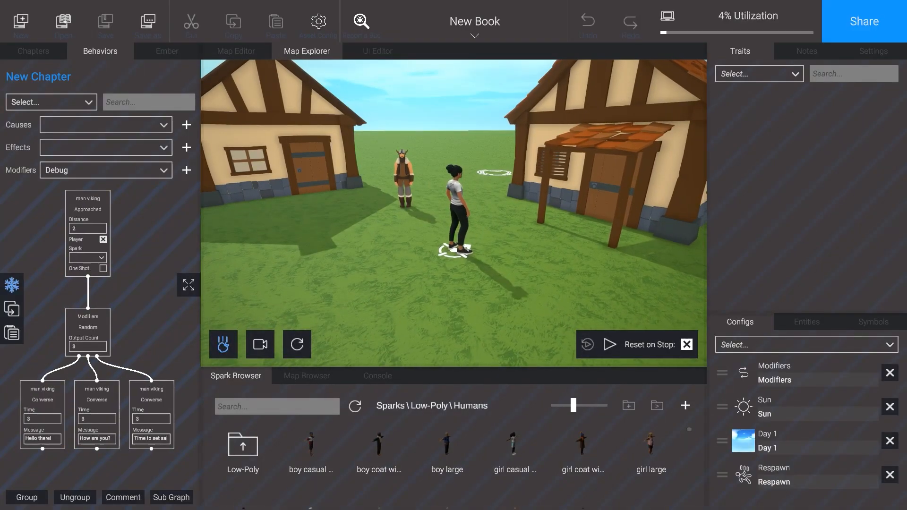
pyautogui.click(110, 148)
pyautogui.click(109, 176)
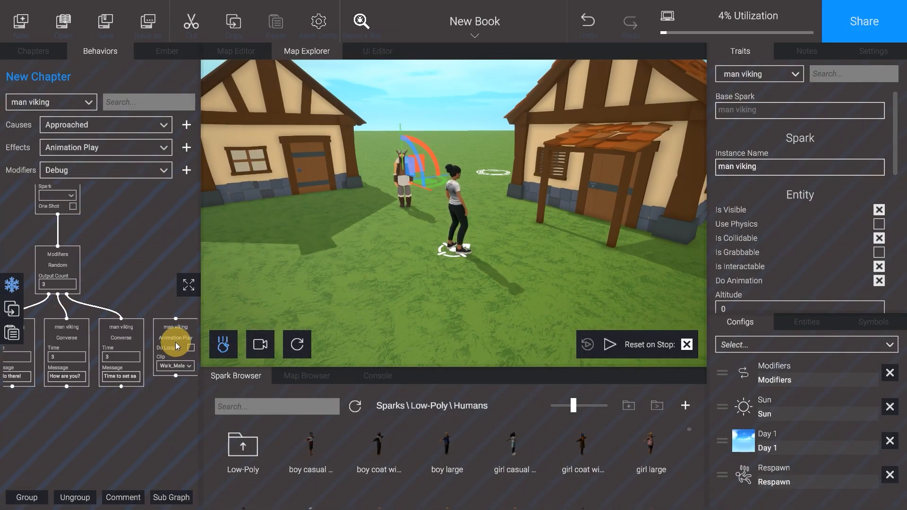
pyautogui.click(609, 345)
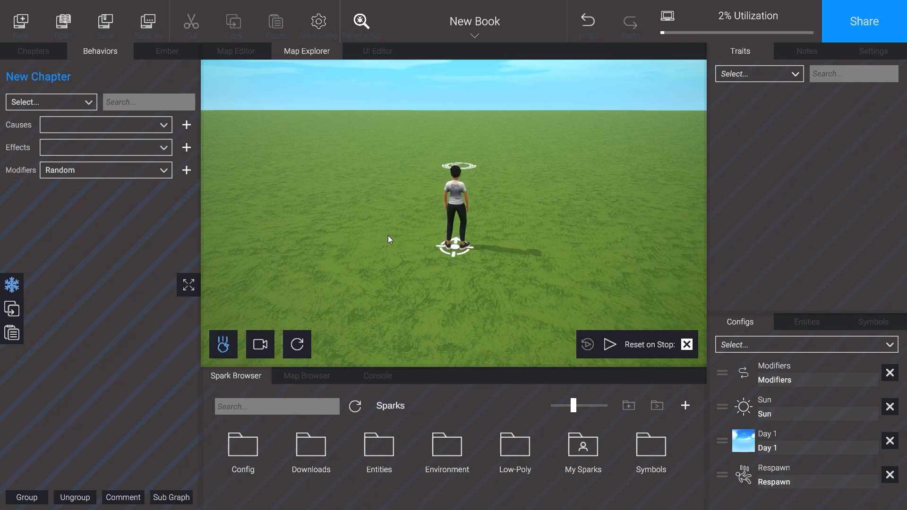
# Download the Low-Poly Animals, Low-Poly Humans and Low-Poly Village packs from the Bonfire Assets.
pyautogui.click(319, 21)
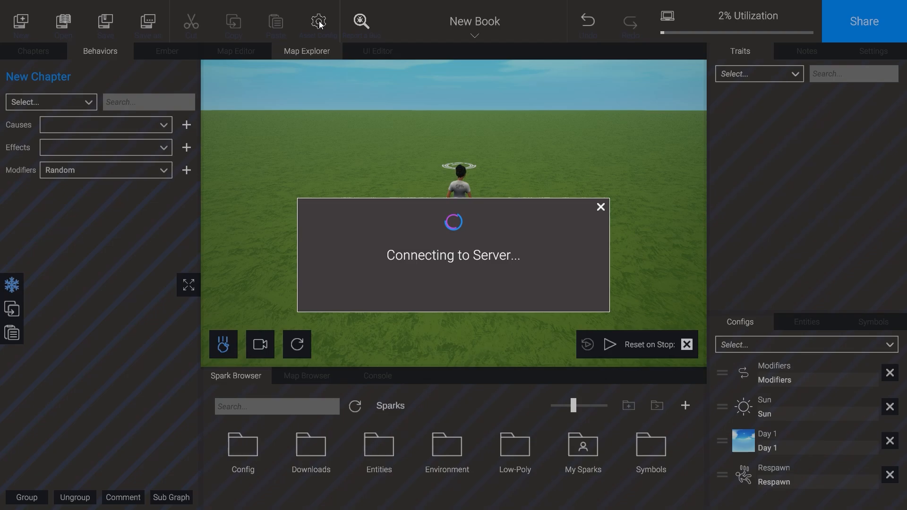
pyautogui.scroll(-2, 333, 264)
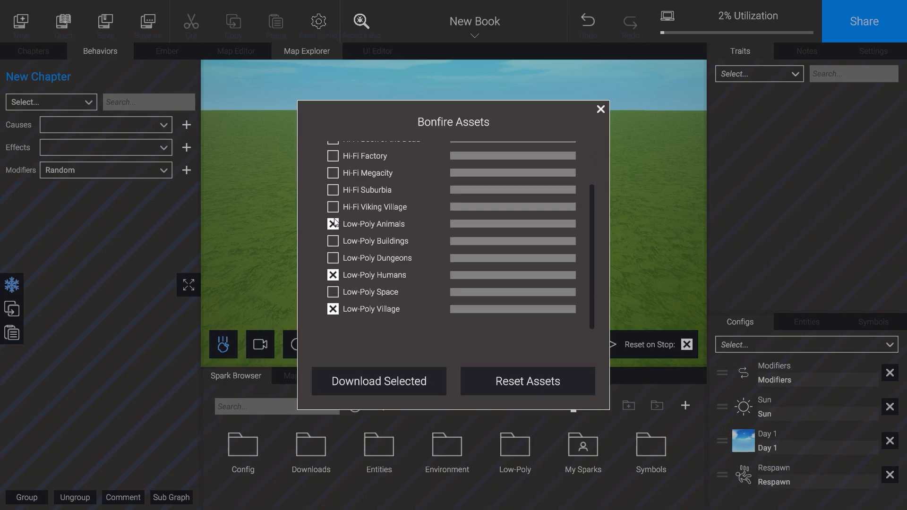
pyautogui.click(333, 310)
pyautogui.click(396, 382)
pyautogui.click(601, 109)
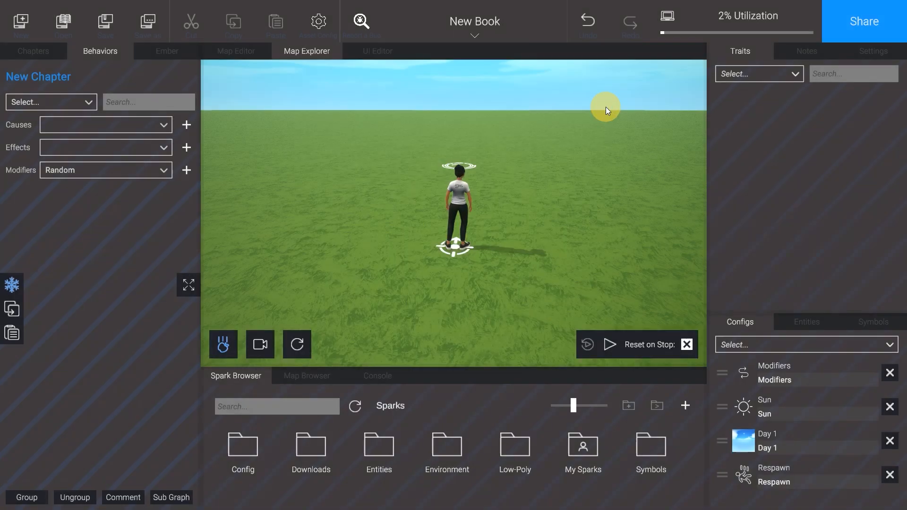
# Place House 01 from the Low-Poly Village Houses sparks on the map just north of the player start.
pyautogui.doubleClick(504, 445)
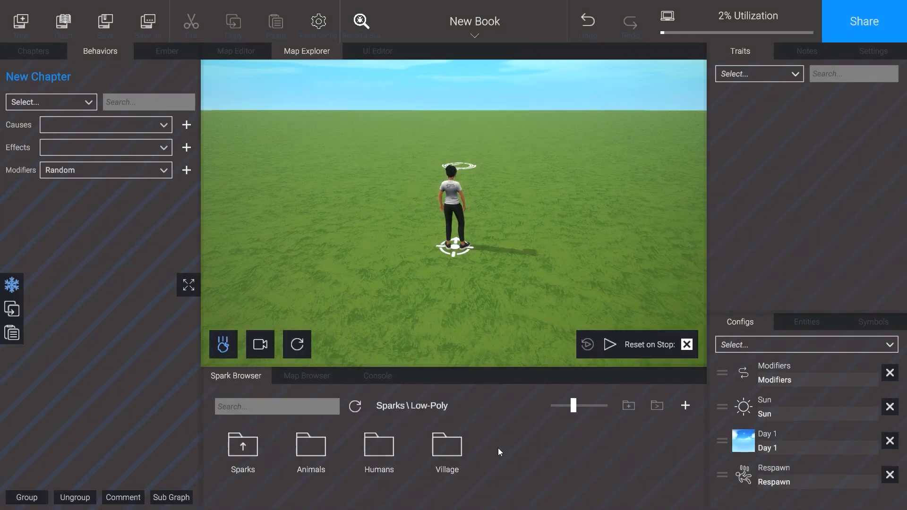
pyautogui.doubleClick(431, 443)
pyautogui.doubleClick(449, 449)
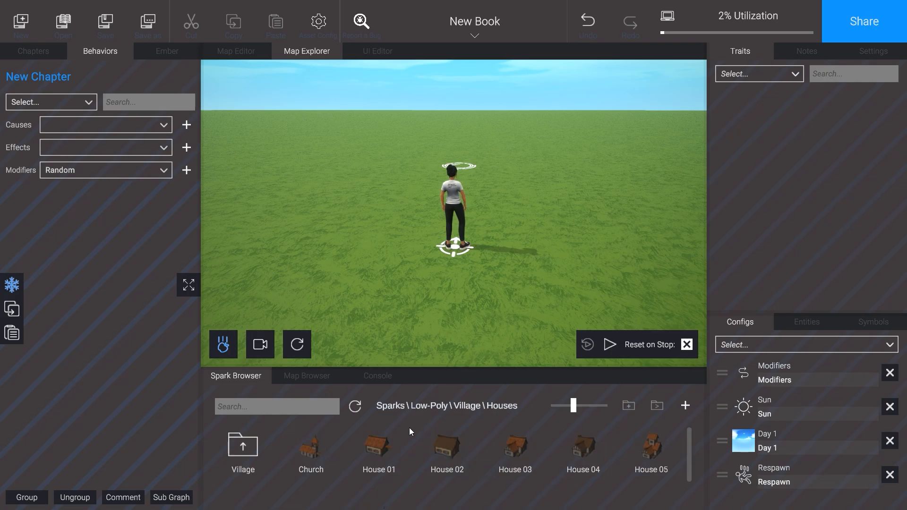
pyautogui.click(249, 50)
pyautogui.moveTo(379, 446); pyautogui.dragTo(434, 192)
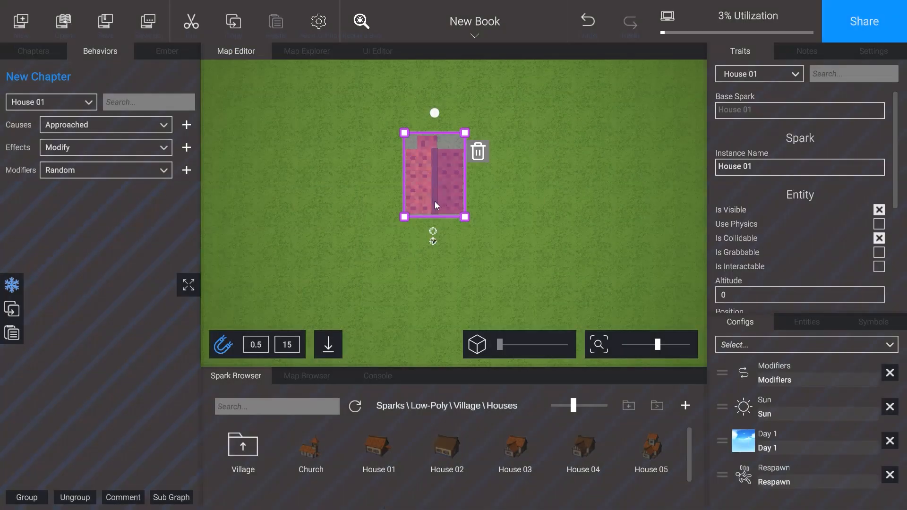
# Place House 02 southwest of the player start and rotate it a quarter turn clockwise.
pyautogui.moveTo(447, 447); pyautogui.dragTo(357, 265)
pyautogui.moveTo(359, 204); pyautogui.dragTo(434, 267)
pyautogui.scroll(-3, 468, 453)
pyautogui.scroll(3, 467, 454)
# Place House 03 southeast of the player start, rotate it a quarter turn clockwise and shift it slightly toward the start.
pyautogui.moveTo(515, 447); pyautogui.dragTo(536, 267)
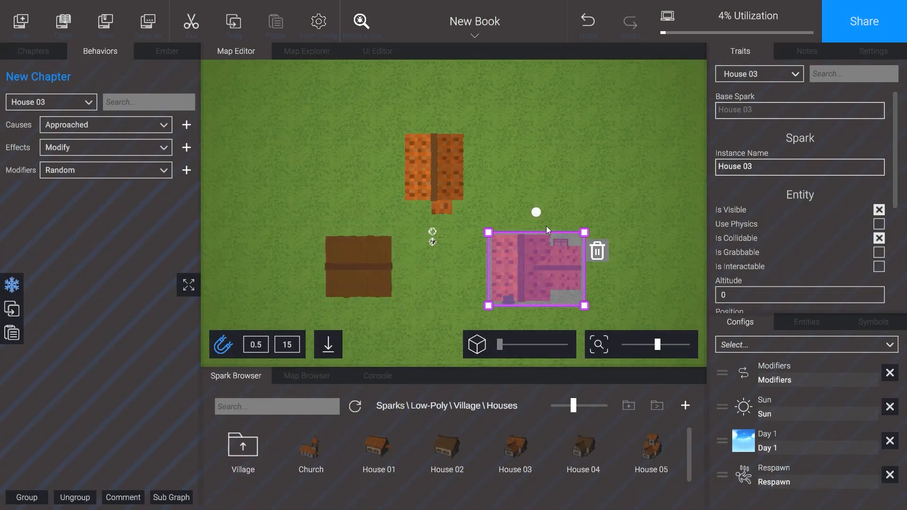
pyautogui.moveTo(537, 211); pyautogui.dragTo(600, 268)
pyautogui.moveTo(543, 250); pyautogui.dragTo(526, 245)
pyautogui.click(372, 264)
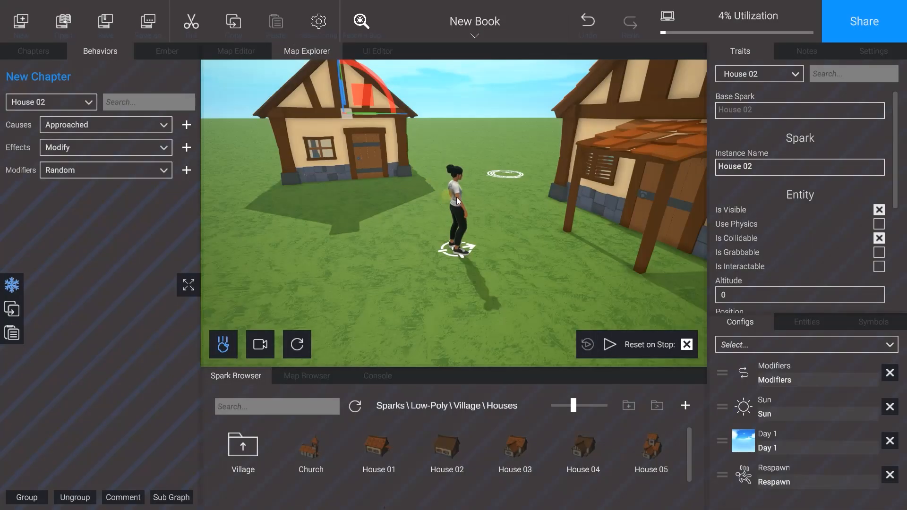
pyautogui.moveTo(456, 197); pyautogui.dragTo(392, 209)
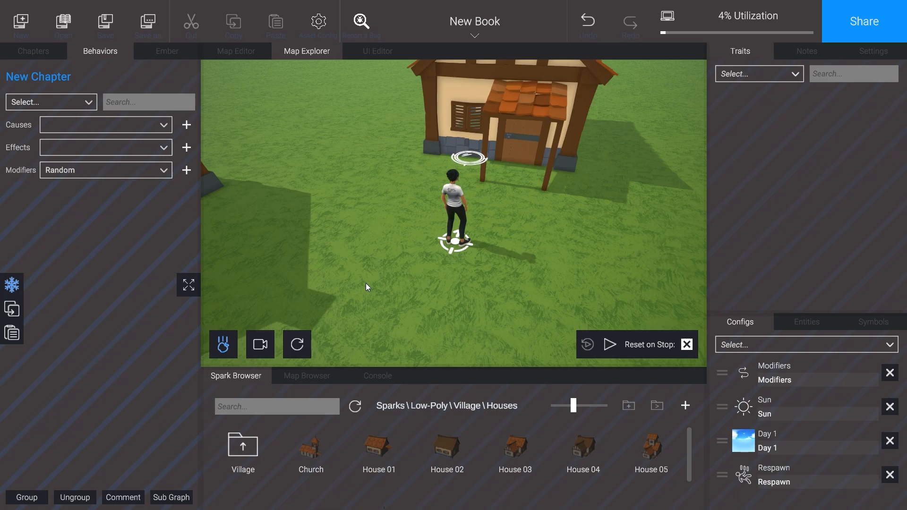
# Place the man viking from the Low-Poly Humans sparks on the grass between the houses.
pyautogui.click(390, 406)
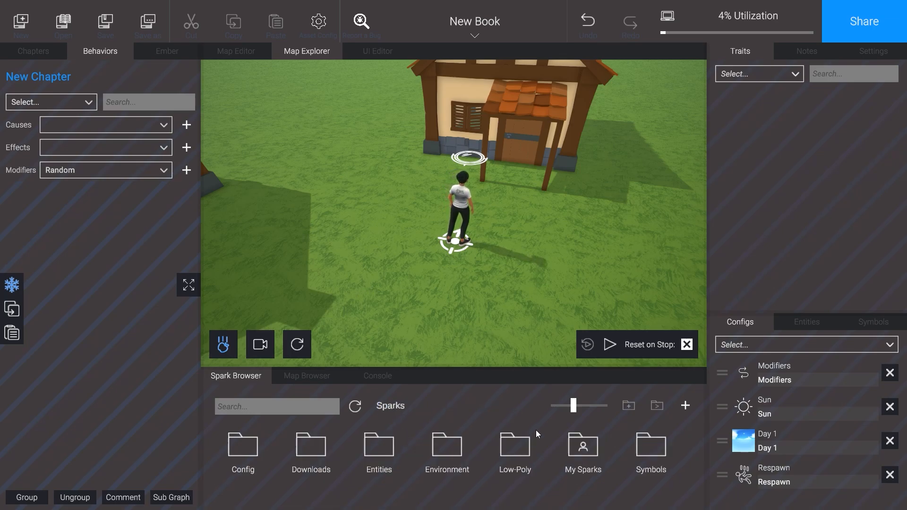
pyautogui.doubleClick(524, 436)
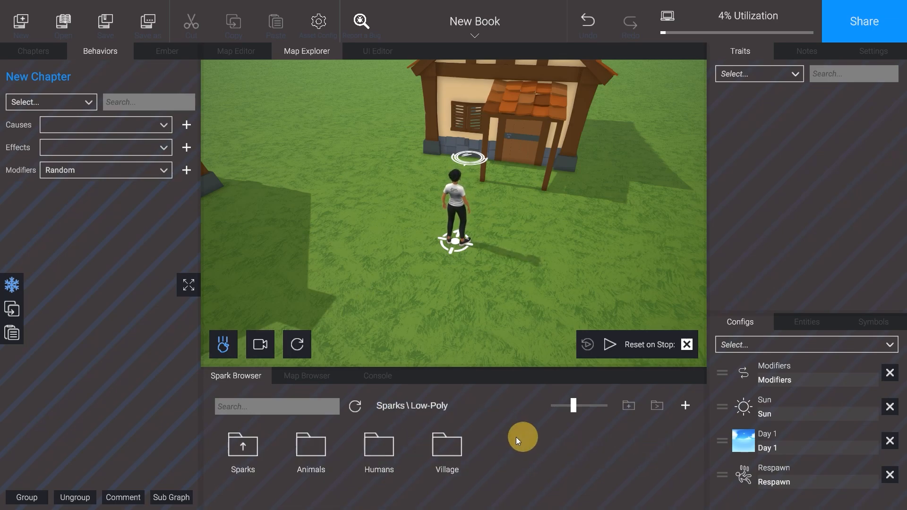
pyautogui.doubleClick(381, 442)
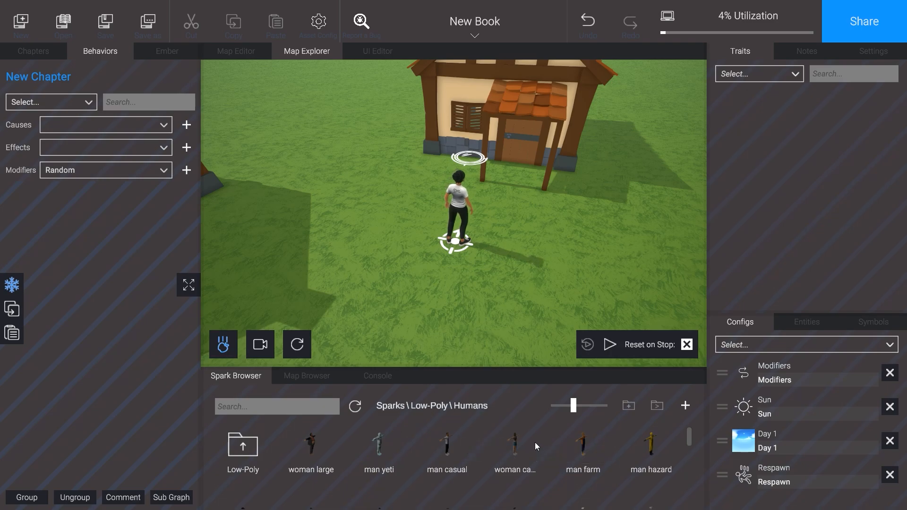
pyautogui.scroll(-6, 525, 441)
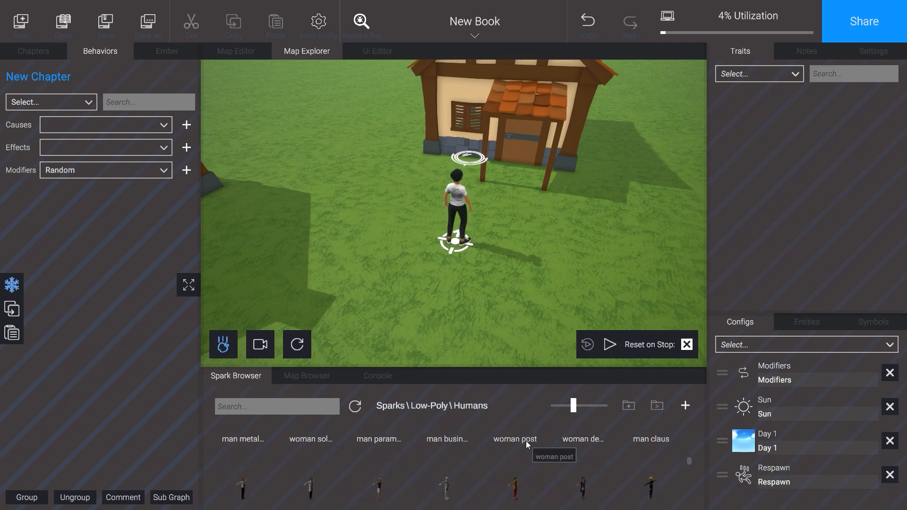
pyautogui.scroll(-3, 560, 451)
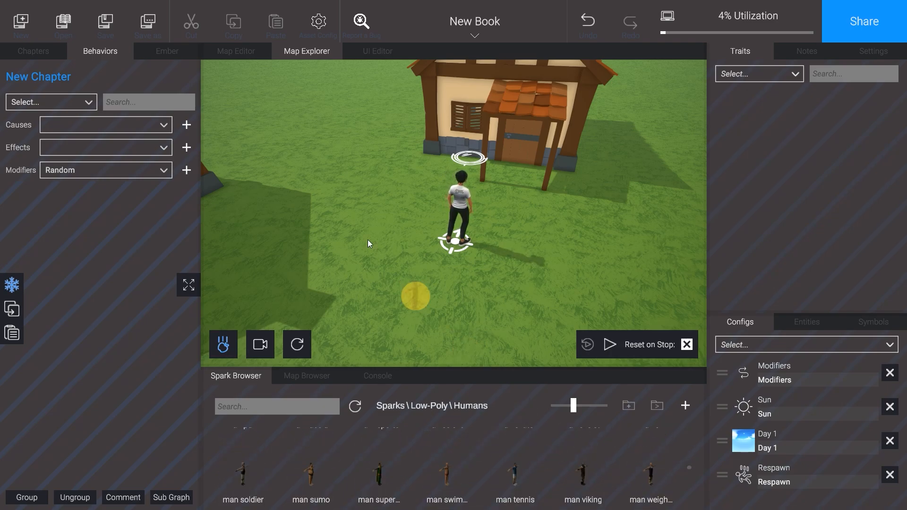
pyautogui.moveTo(367, 239); pyautogui.dragTo(381, 167)
pyautogui.click(398, 165)
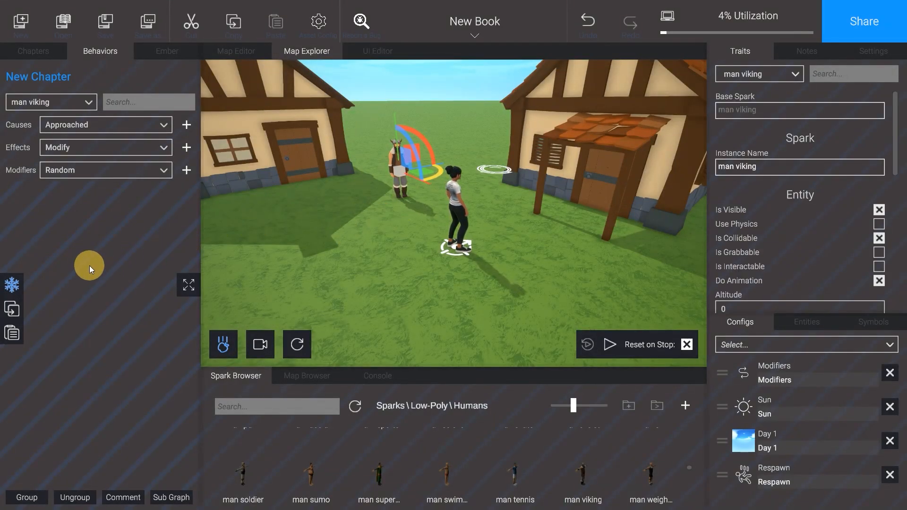
pyautogui.click(379, 223)
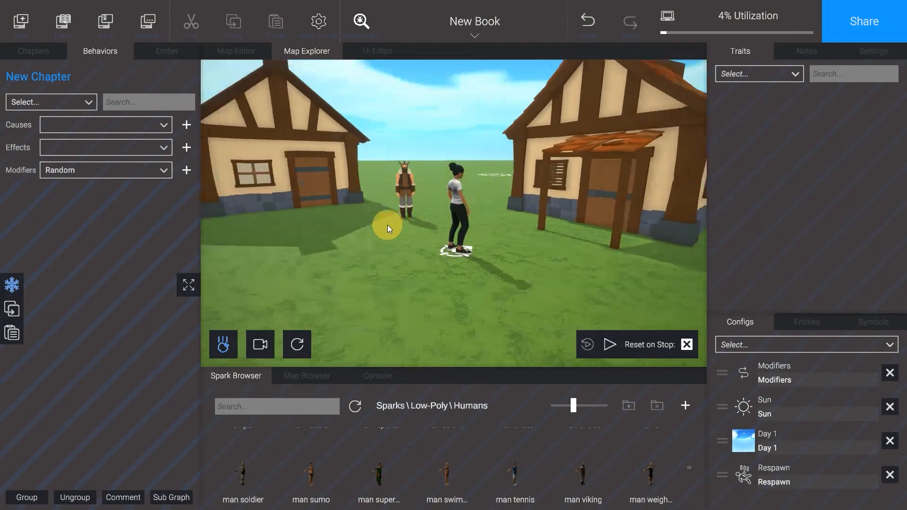
pyautogui.moveTo(387, 228); pyautogui.dragTo(378, 160)
pyautogui.click(378, 160)
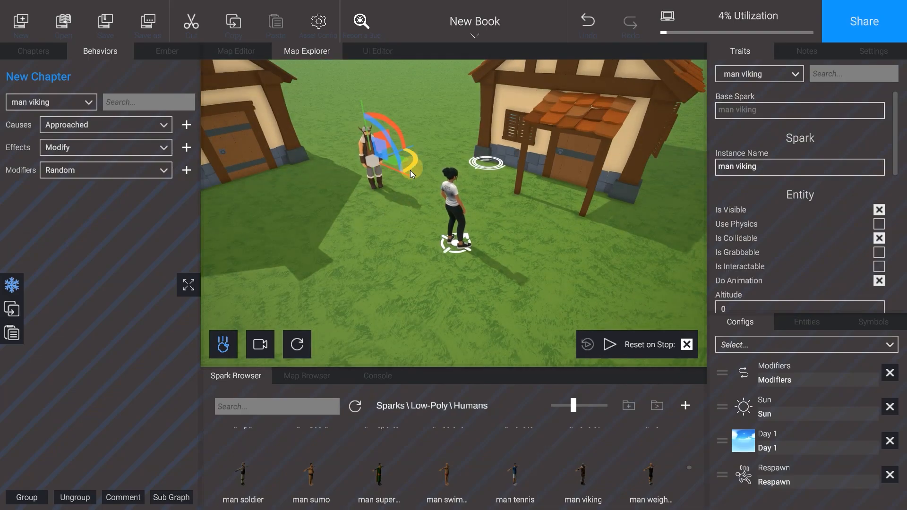
pyautogui.click(378, 232)
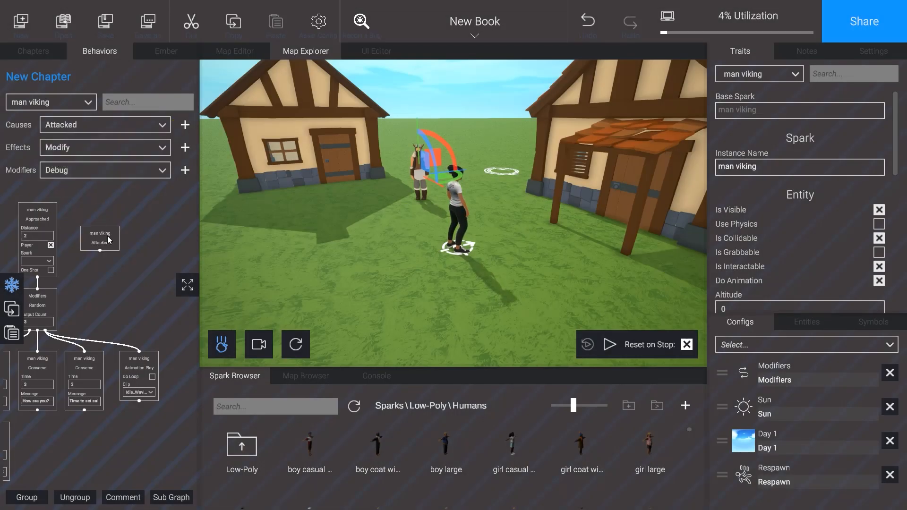
# Add an Interacted cause and an Animation Play effect for the man viking beside the Attacked cause.
pyautogui.click(99, 125)
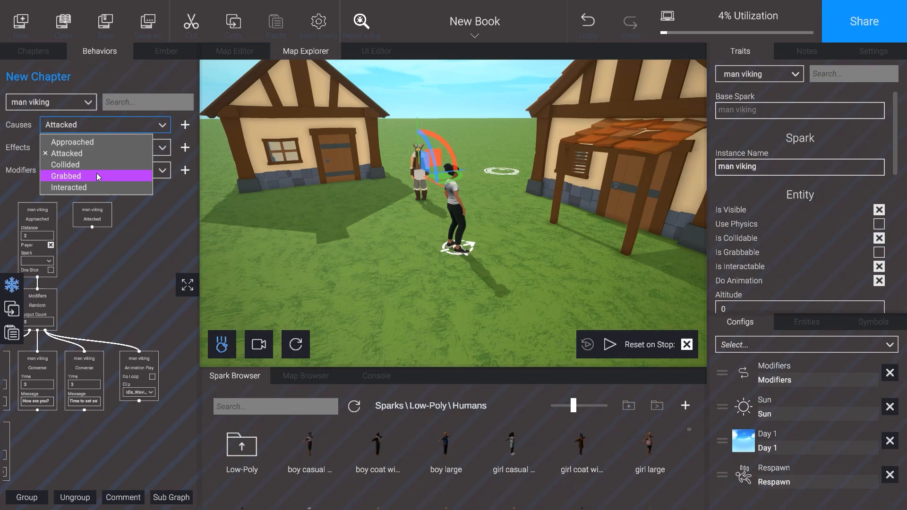
pyautogui.click(96, 187)
pyautogui.moveTo(185, 124); pyautogui.dragTo(148, 210)
pyautogui.click(106, 147)
pyautogui.click(75, 165)
pyautogui.moveTo(185, 147); pyautogui.dragTo(147, 263)
# Connect Attacked and Interacted to their Animation Play effects, choosing a Death clip for the attack and an Idle_Text clip for the interaction.
pyautogui.moveTo(139, 227); pyautogui.dragTo(140, 249)
pyautogui.moveTo(93, 227); pyautogui.dragTo(92, 242)
pyautogui.click(98, 282)
pyautogui.click(105, 318)
pyautogui.click(148, 283)
pyautogui.click(153, 318)
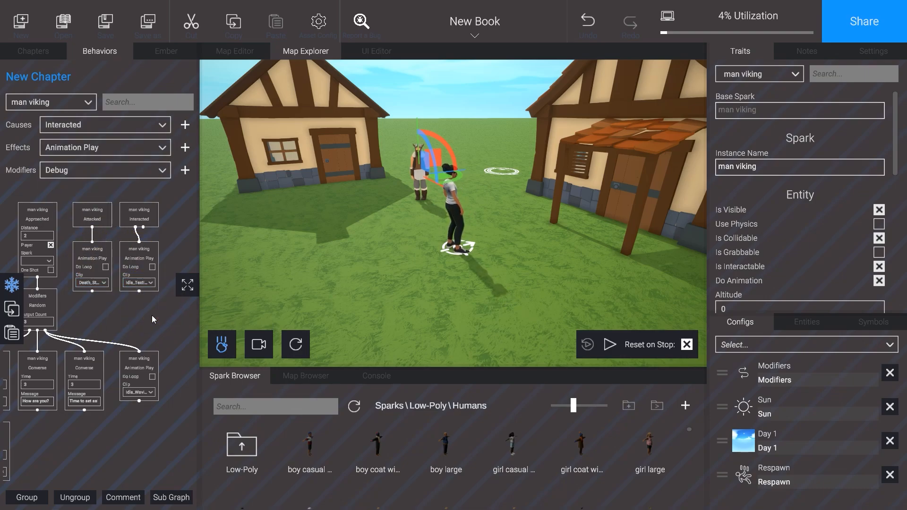
# Run the scene, walk up to the viking, and test the interaction and attack animations.
pyautogui.click(610, 344)
pyautogui.press('w')
pyautogui.press('e')
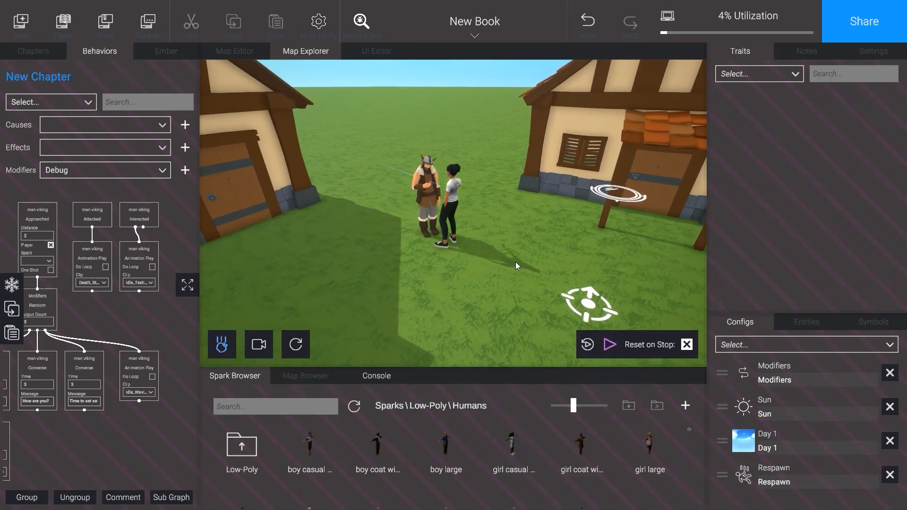
pyautogui.click(513, 262)
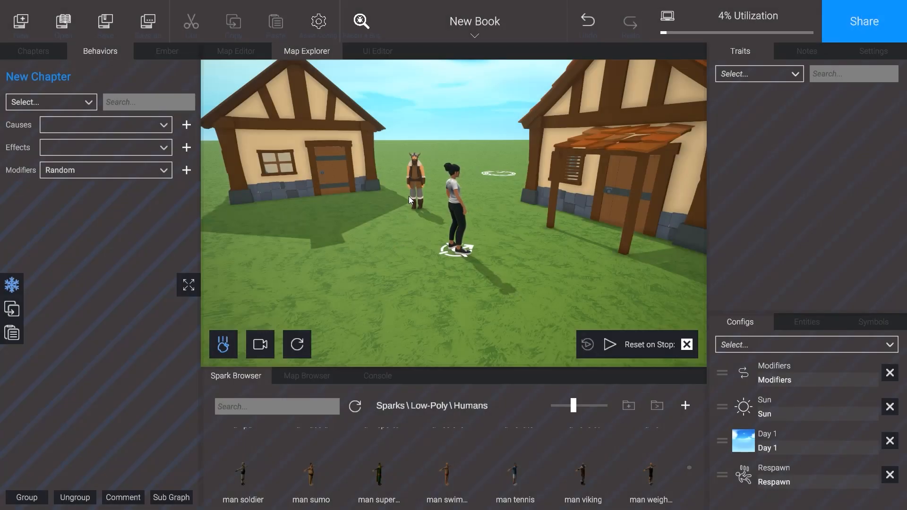
# Add an Approached cause for the man viking to the behavior graph with a distance of 2.
pyautogui.click(412, 180)
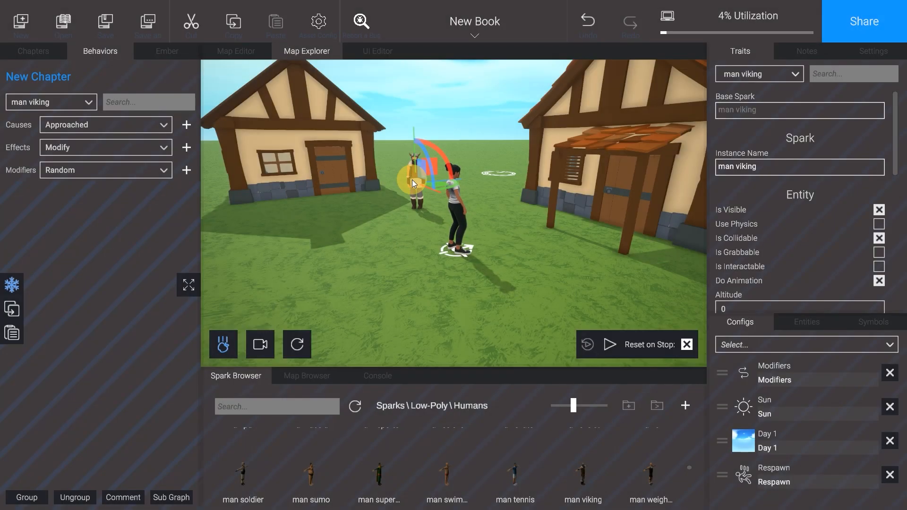
pyautogui.click(166, 124)
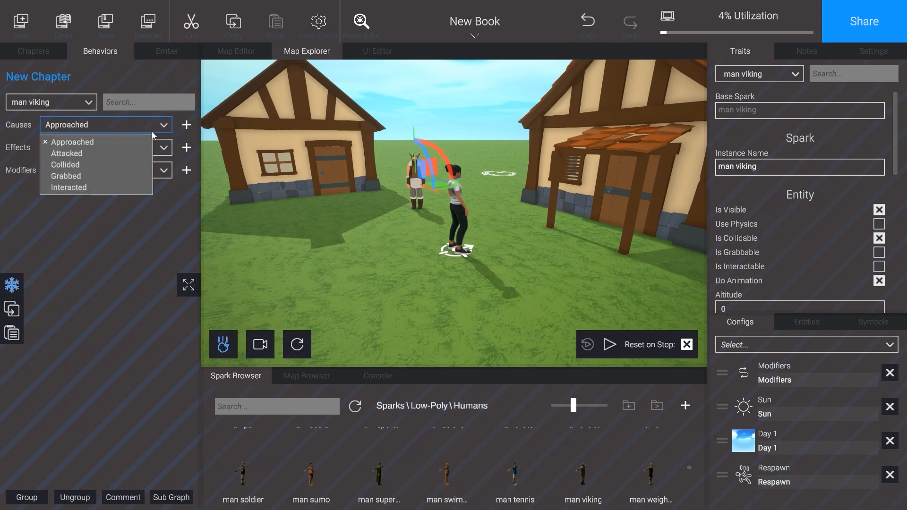
pyautogui.click(97, 141)
pyautogui.click(186, 126)
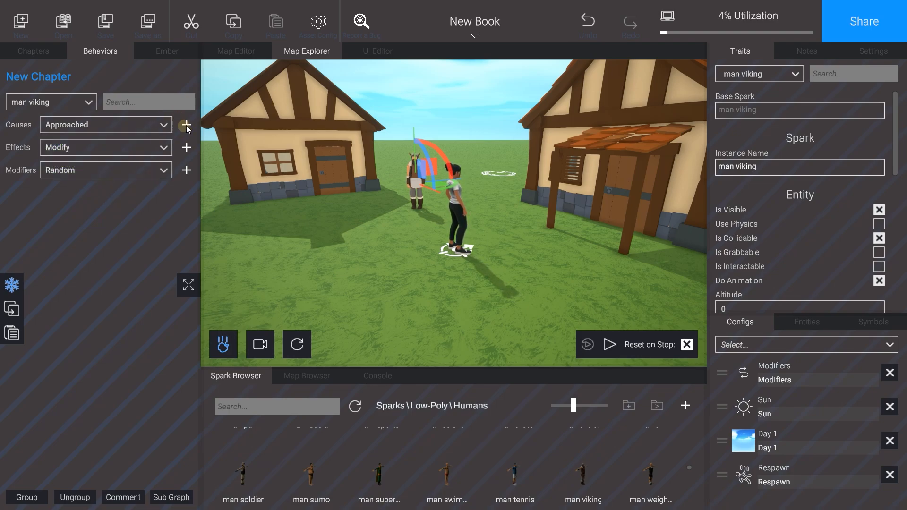
pyautogui.click(104, 222)
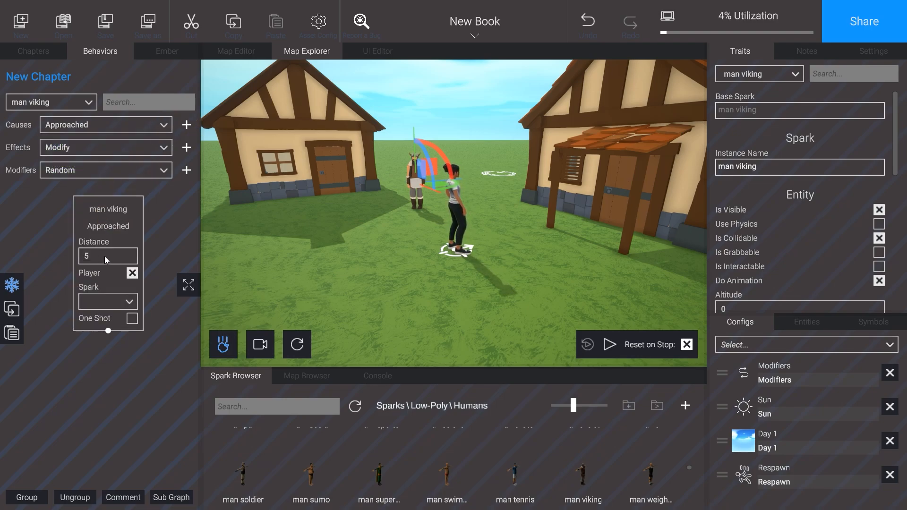
pyautogui.scroll(-2, 160, 217)
# Add a Converse effect with the message "Hello there!" for the man viking and link it to the Approached cause.
pyautogui.click(123, 146)
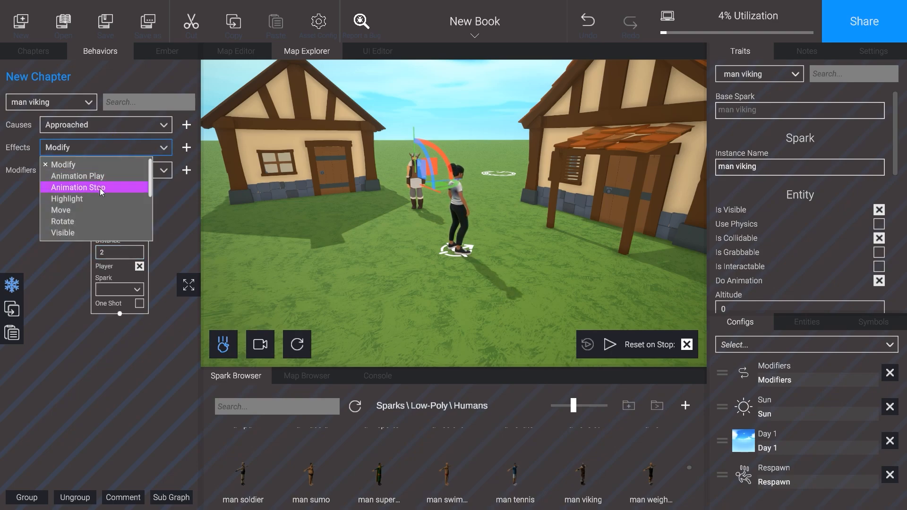
pyautogui.scroll(-3, 100, 189)
pyautogui.click(89, 211)
pyautogui.click(186, 147)
# Playtest the conversation by walking the player up to the viking and around him, and end the run.
pyautogui.click(544, 314)
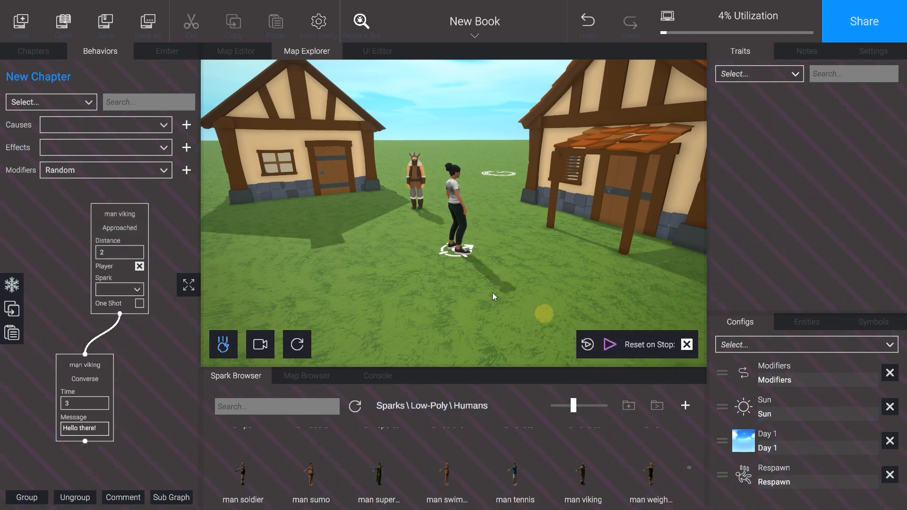
pyautogui.click(494, 290)
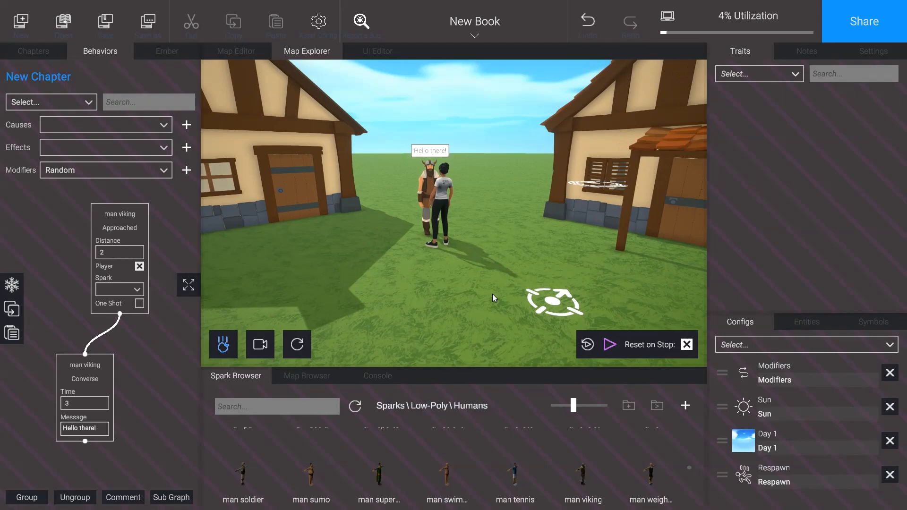
pyautogui.press('a')
pyautogui.press('s')
pyautogui.press('d')
pyautogui.press('w')
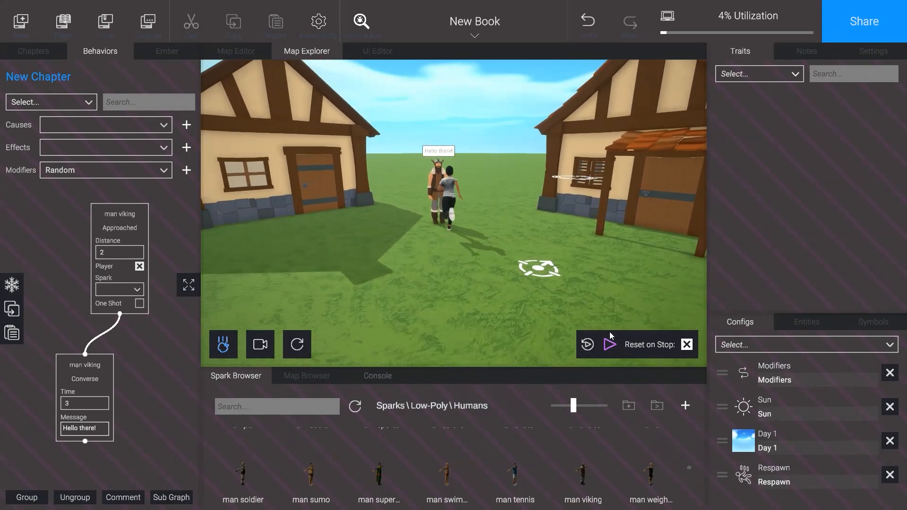
pyautogui.click(610, 343)
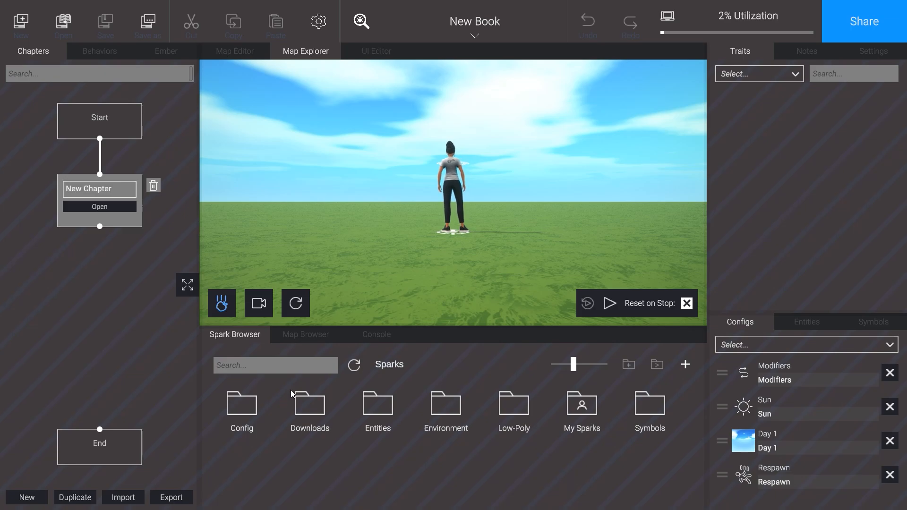
# Open the Config folder of the spark library.
pyautogui.doubleClick(243, 404)
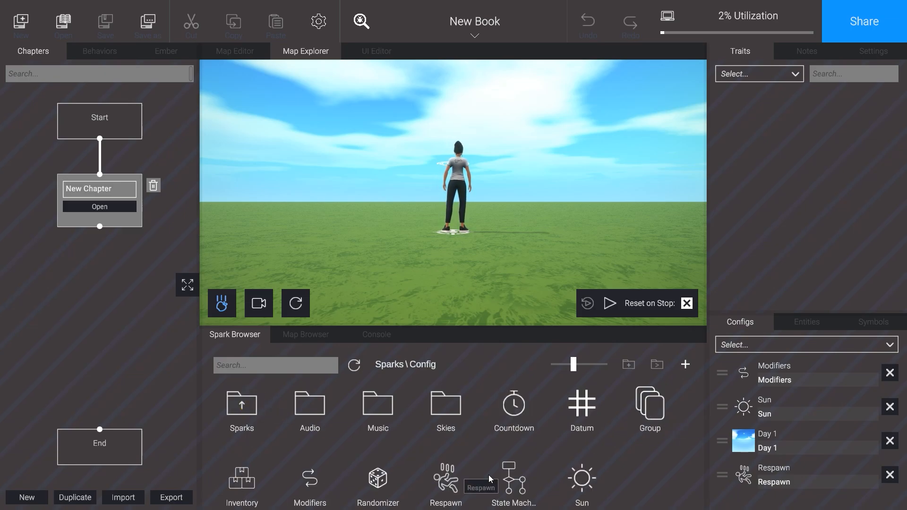
# Set the Sun config's brightness to 0.
pyautogui.click(758, 405)
pyautogui.click(728, 225)
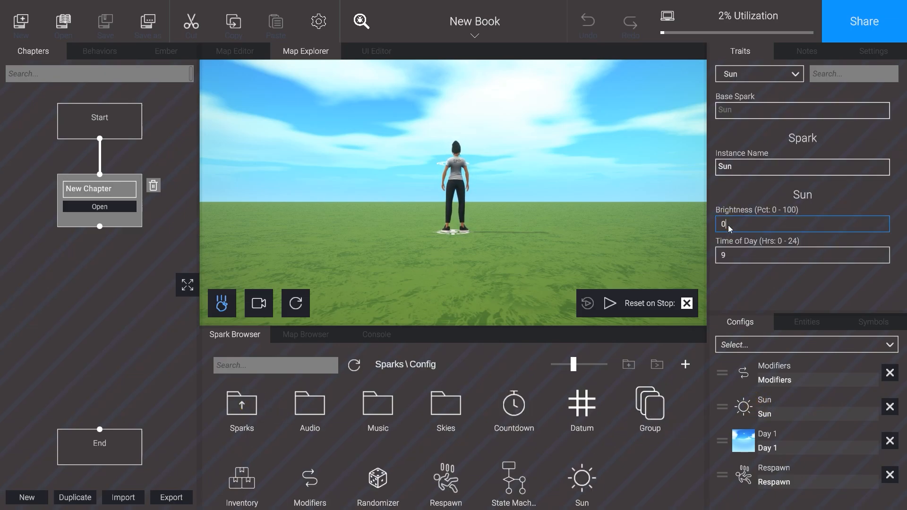
pyautogui.press('BackSpace')
# Replace the Day 1 sky with the Night 1 sky from the Skies folder.
pyautogui.doubleClick(449, 405)
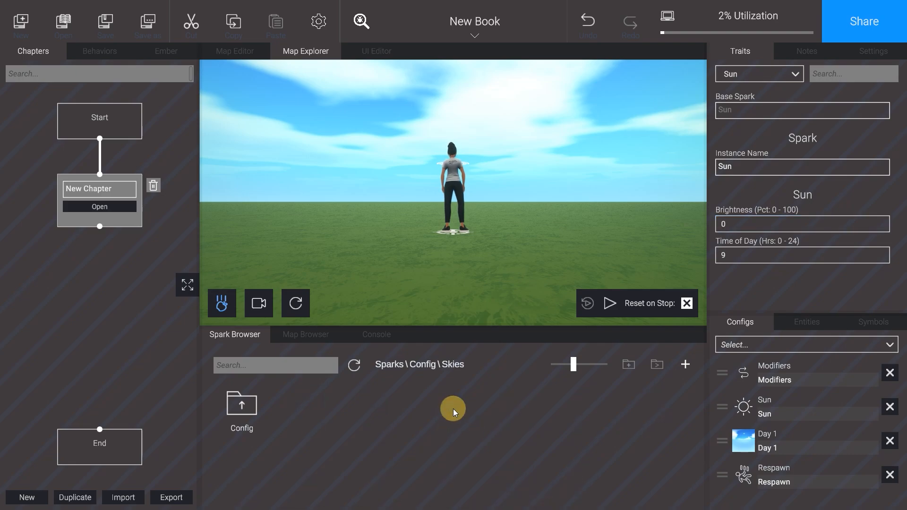
pyautogui.moveTo(536, 416); pyautogui.dragTo(641, 429)
pyautogui.moveTo(577, 406); pyautogui.dragTo(746, 431)
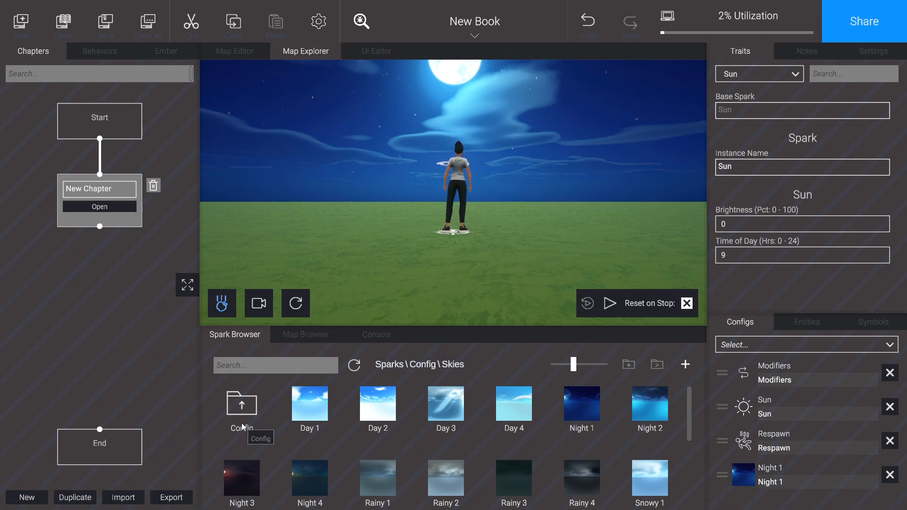
# Return to the Config folder of the spark library and add another config spark to the scene's configs.
pyautogui.doubleClick(242, 407)
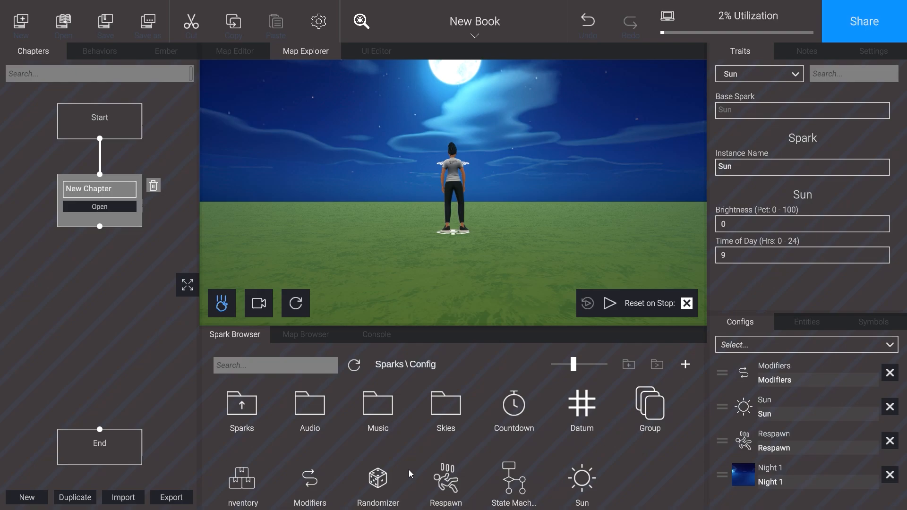
pyautogui.moveTo(409, 473); pyautogui.dragTo(746, 494)
pyautogui.click(743, 494)
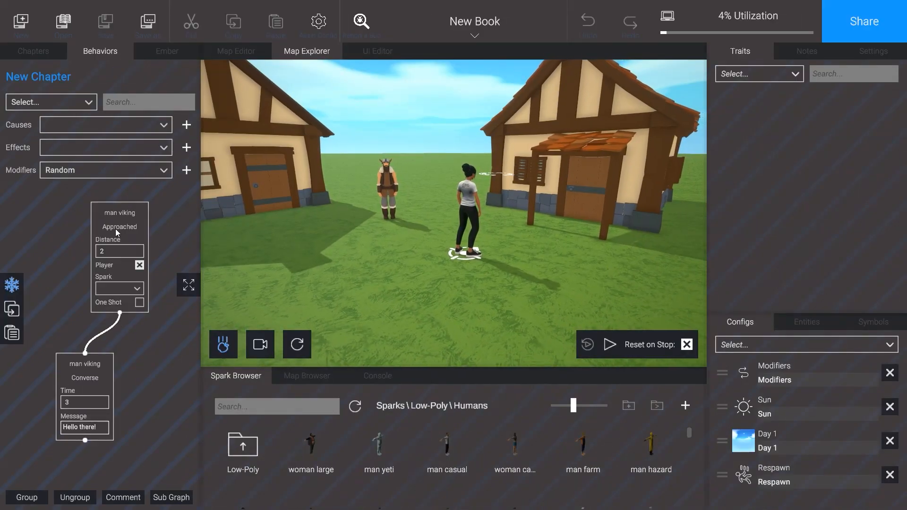
# Disconnect the viking's Converse effect from the Approached cause and move it aside in the behavior graph.
pyautogui.click(95, 333)
pyautogui.moveTo(86, 325); pyautogui.dragTo(5, 340)
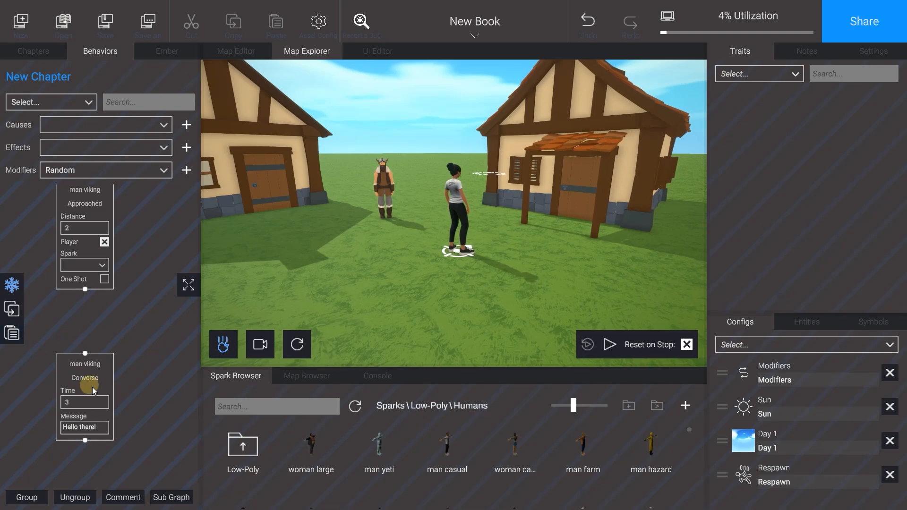
pyautogui.moveTo(89, 385); pyautogui.dragTo(31, 397)
# Add a Random modifier below the Approached cause, linking its input to that cause and its first output to the "Hello there!" Converse effect.
pyautogui.click(134, 171)
pyautogui.scroll(-3, 75, 224)
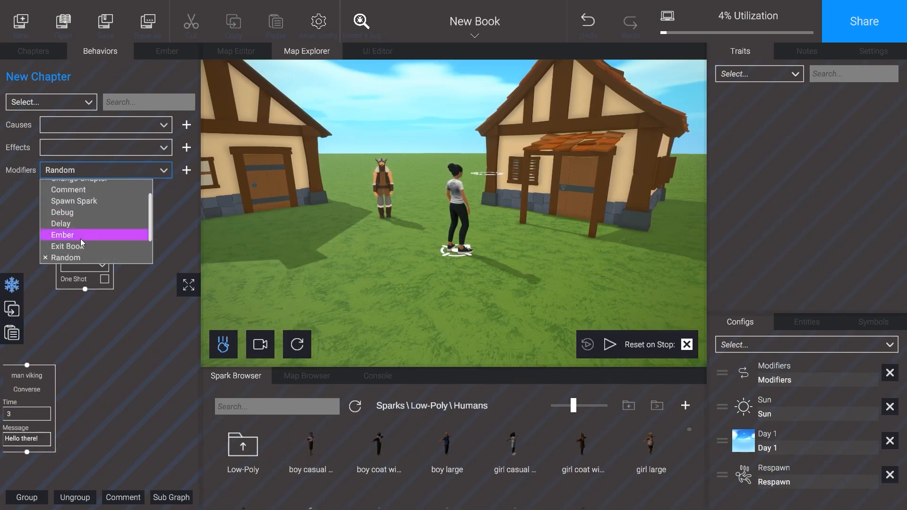
pyautogui.click(95, 246)
pyautogui.click(187, 170)
pyautogui.moveTo(104, 254); pyautogui.dragTo(83, 337)
pyautogui.moveTo(123, 344); pyautogui.dragTo(169, 322, button='middle')
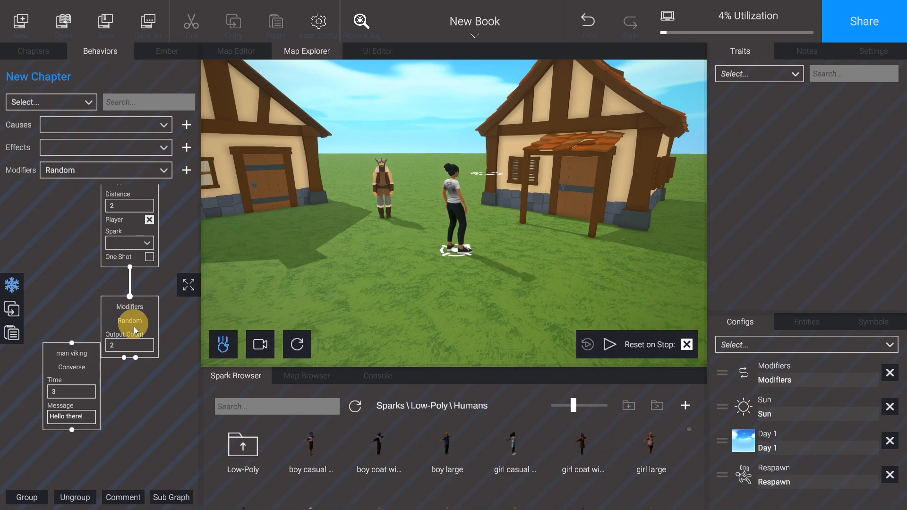
pyautogui.moveTo(73, 358); pyautogui.dragTo(75, 393)
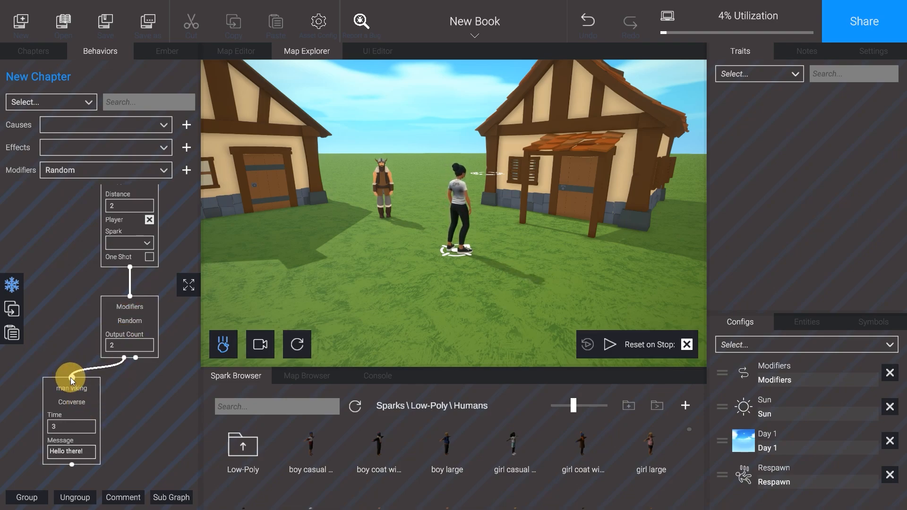
# Duplicate the Converse effect, link the copy to the Random modifier's second output and set its message to "How are you?".
pyautogui.click(90, 396)
pyautogui.hotkey('ctrl', 'c')
pyautogui.hotkey('ctrl', 'v')
pyautogui.moveTo(122, 266); pyautogui.dragTo(134, 402)
pyautogui.click(154, 451)
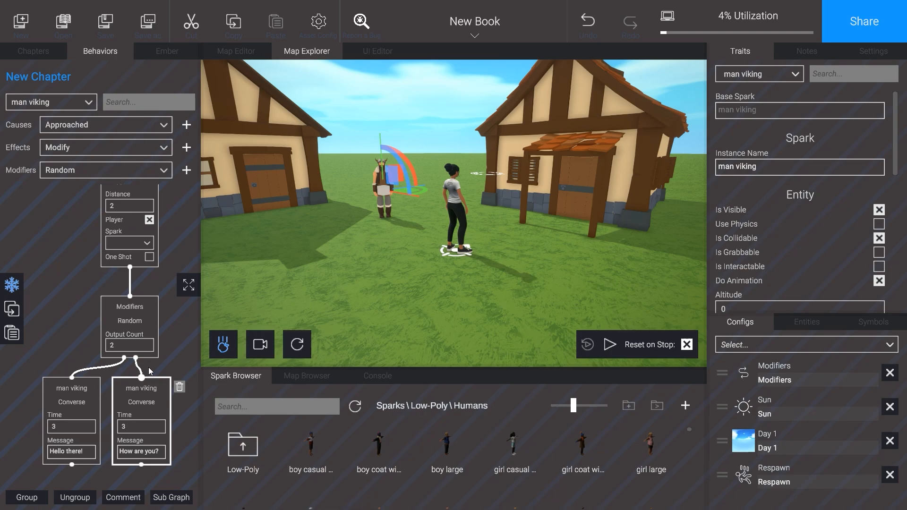
pyautogui.scroll(-2, 147, 369)
pyautogui.moveTo(134, 331); pyautogui.dragTo(133, 322)
pyautogui.moveTo(135, 215); pyautogui.dragTo(135, 198)
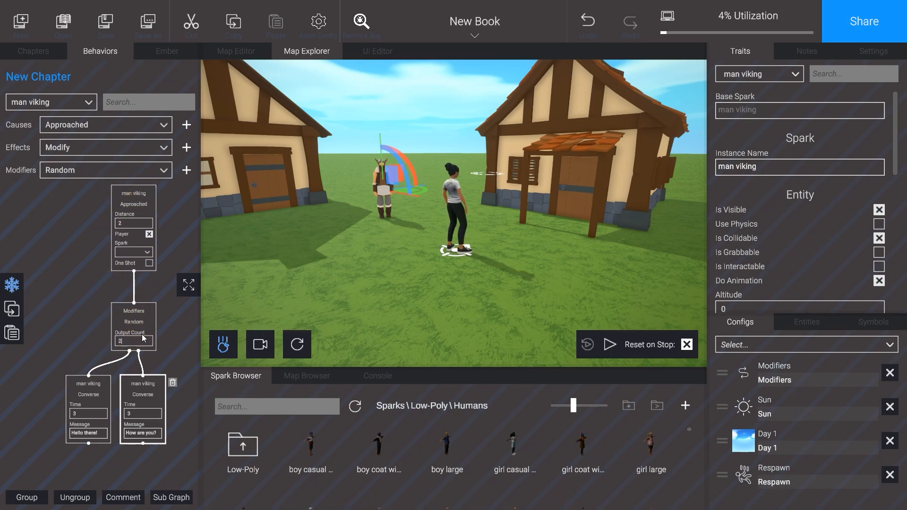
pyautogui.click(181, 328)
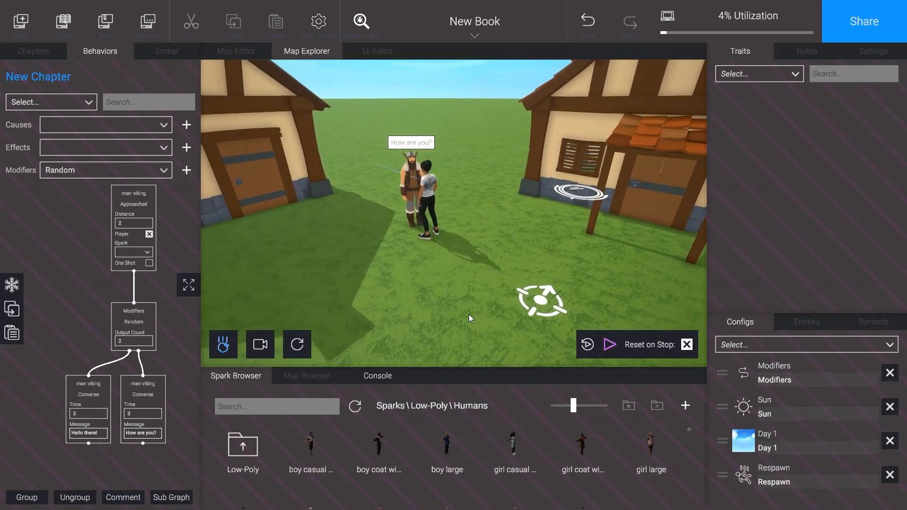
# Playtest the two random replies by walking the player to and from the viking repeatedly, and end the run.
pyautogui.press('a')
pyautogui.press('s')
pyautogui.press('d')
pyautogui.press('w')
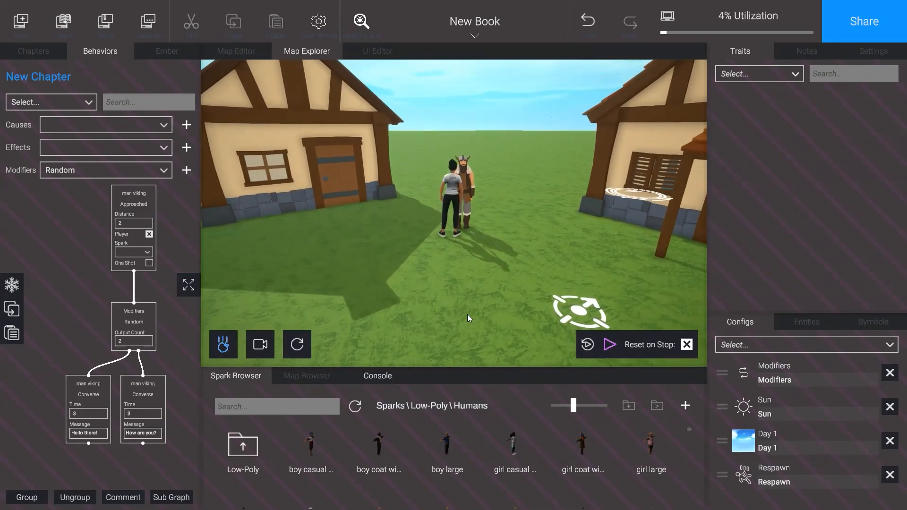
pyautogui.press('a')
pyautogui.press('s')
pyautogui.press('d')
pyautogui.press('w')
pyautogui.press('a')
pyautogui.press('s')
pyautogui.press('d')
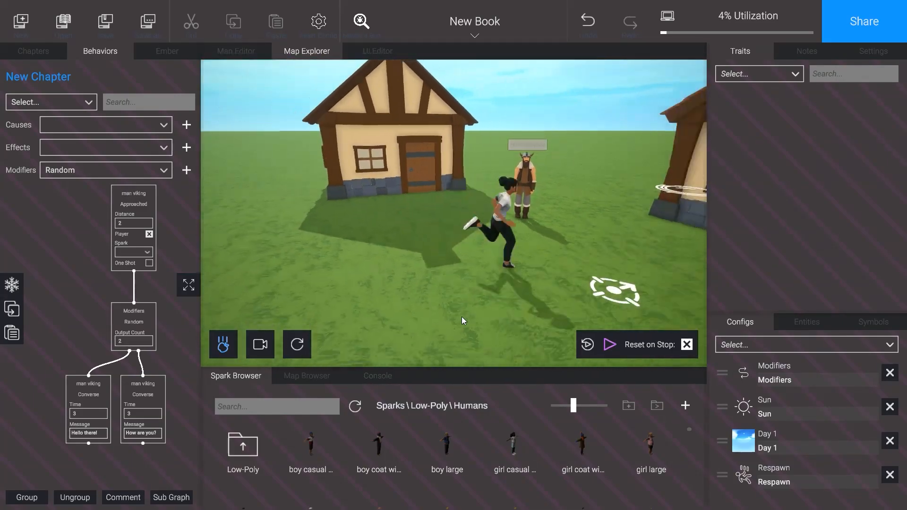
pyautogui.press('w')
pyautogui.press('d')
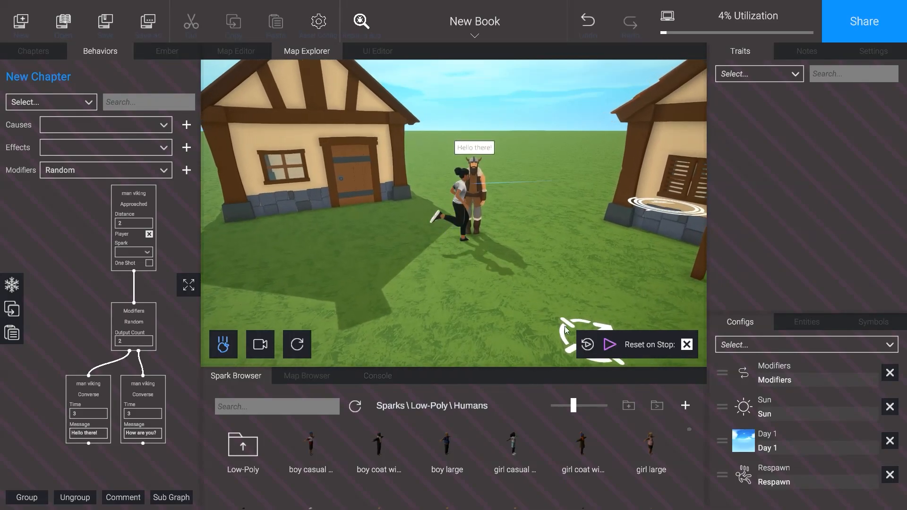
pyautogui.press('s')
pyautogui.click(611, 344)
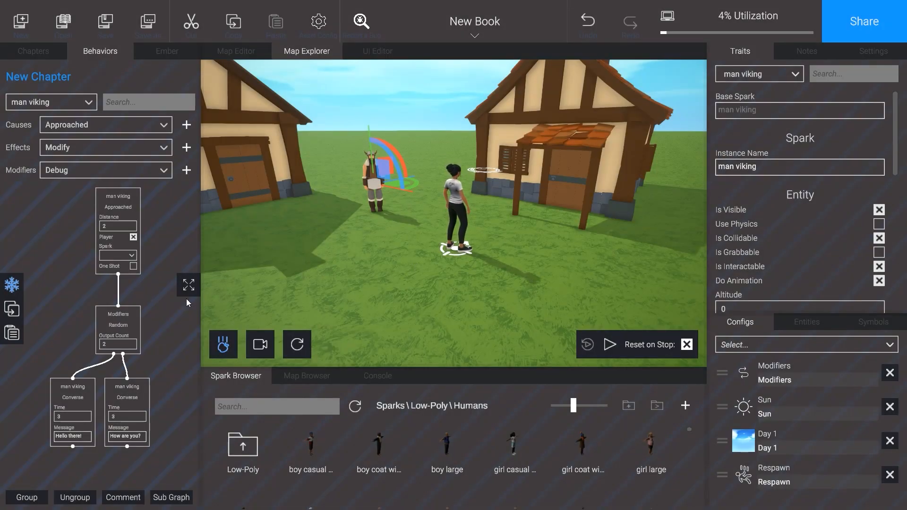
# Set the Random modifier's output count to 3.
pyautogui.moveTo(133, 329); pyautogui.dragTo(87, 324, button='middle')
pyautogui.click(65, 340)
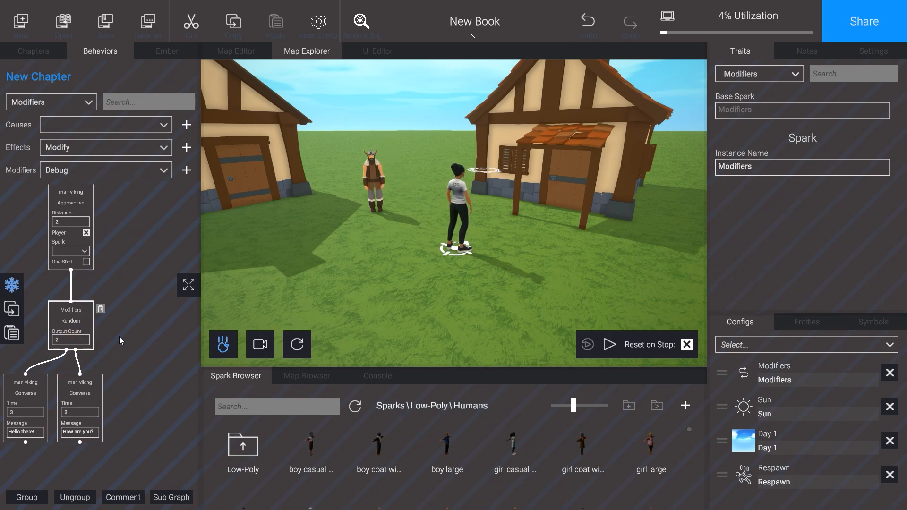
pyautogui.doubleClick(63, 339)
pyautogui.write('3')
pyautogui.click(124, 342)
# Add another Converse effect for the man viking, link it to the Random modifier's third output and set its message to "Time to set sail!".
pyautogui.click(376, 176)
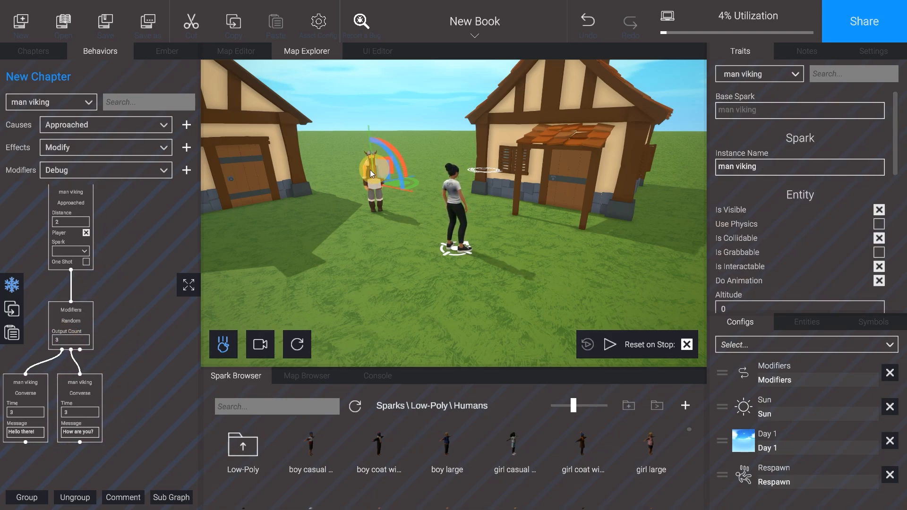
pyautogui.click(186, 147)
pyautogui.moveTo(80, 350); pyautogui.dragTo(119, 358)
pyautogui.press('Tab')
pyautogui.write('T')
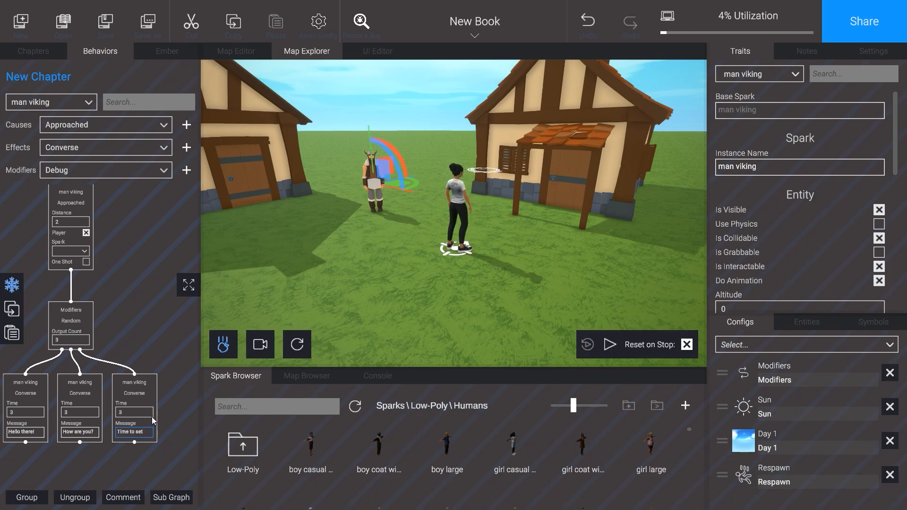
pyautogui.write('ime to set sail!')
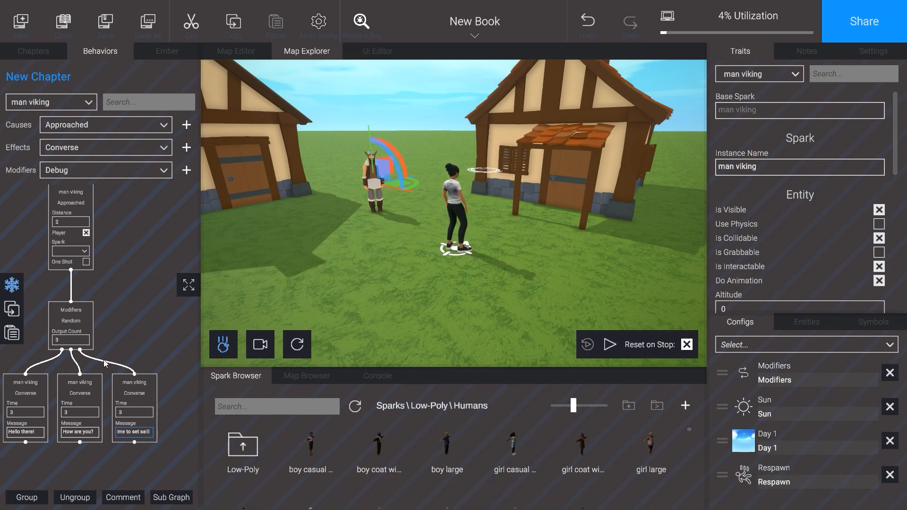
# Playtest the three random replies by walking the player up to the viking and away, and end the run.
pyautogui.click(609, 344)
pyautogui.click(567, 290)
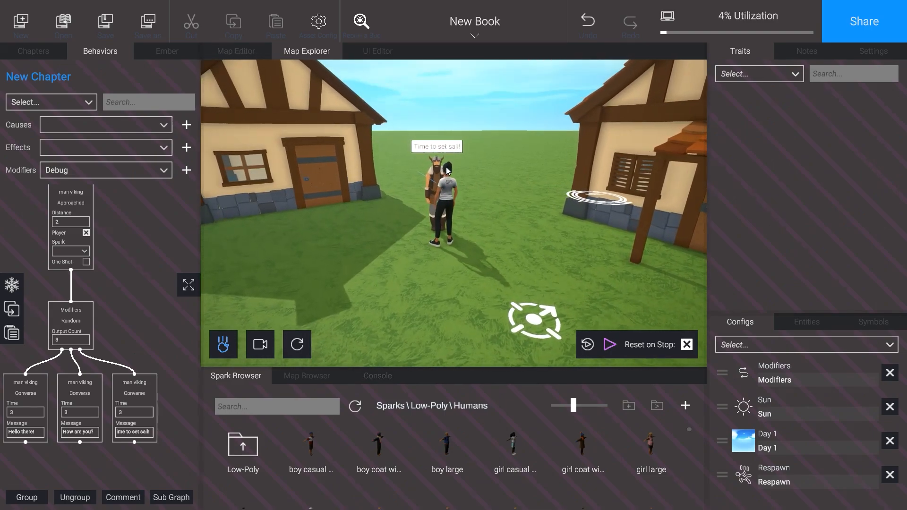
pyautogui.press('a')
pyautogui.press('s')
pyautogui.press('d')
pyautogui.press('w')
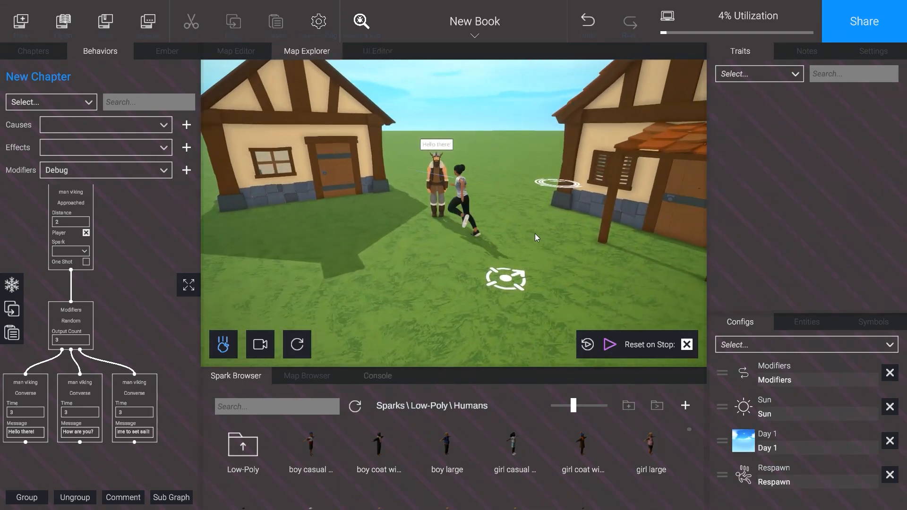
pyautogui.click(611, 345)
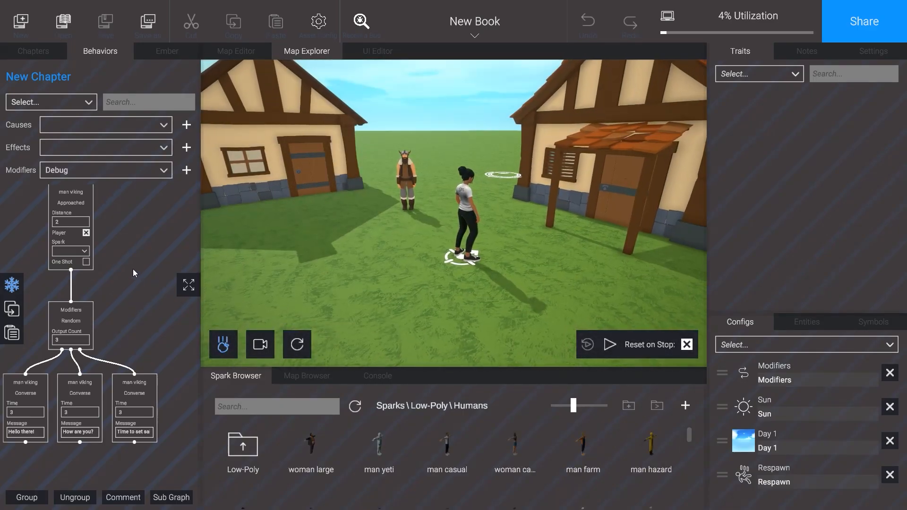
# Add an Animation Play effect for the man viking beside the last Converse effect and link it to the Random modifier's third output.
pyautogui.moveTo(132, 268); pyautogui.dragTo(155, 278)
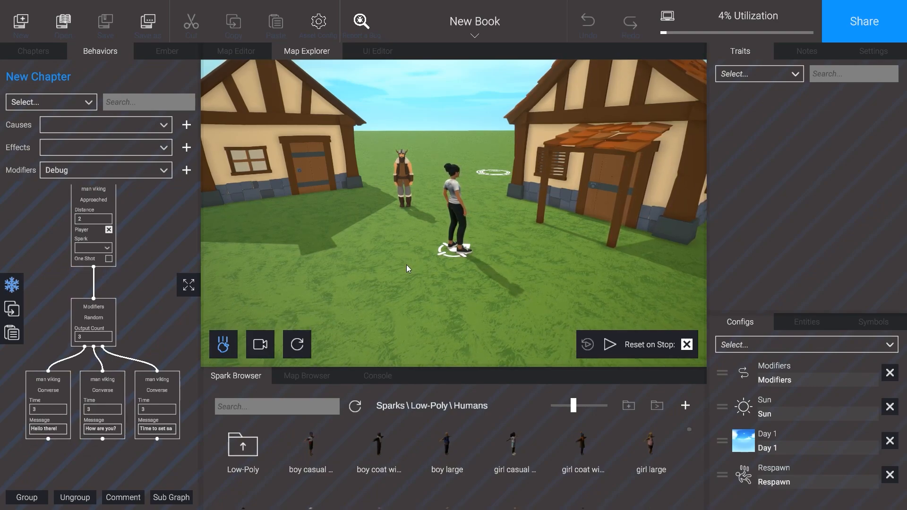
pyautogui.click(401, 172)
pyautogui.click(131, 150)
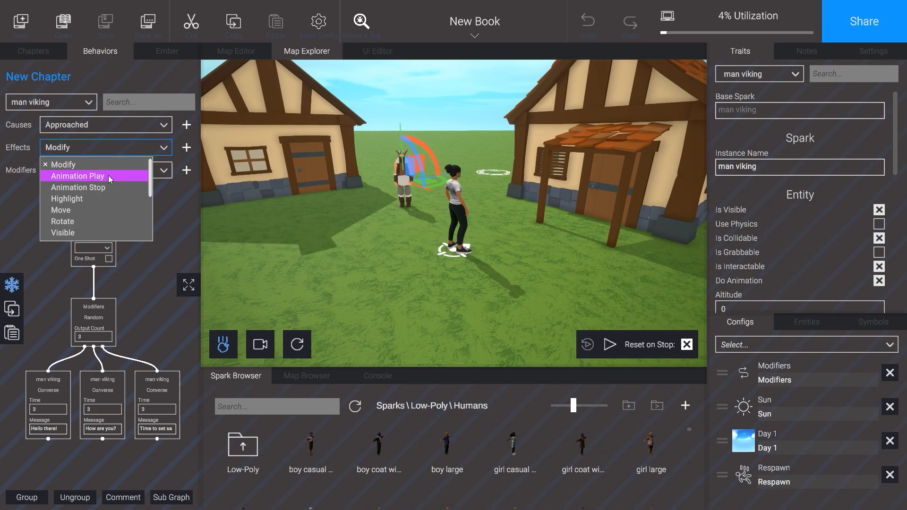
pyautogui.click(108, 175)
pyautogui.click(186, 148)
pyautogui.moveTo(98, 233); pyautogui.dragTo(180, 368)
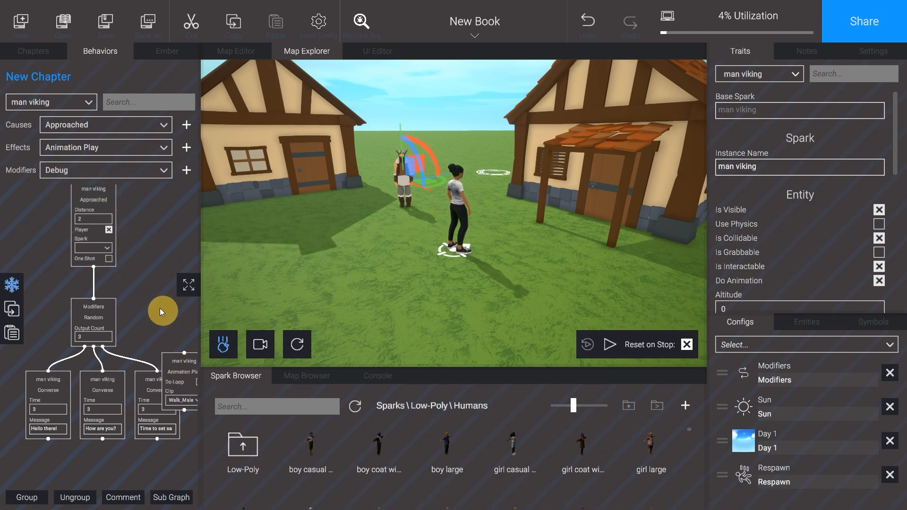
pyautogui.moveTo(159, 308); pyautogui.dragTo(108, 256)
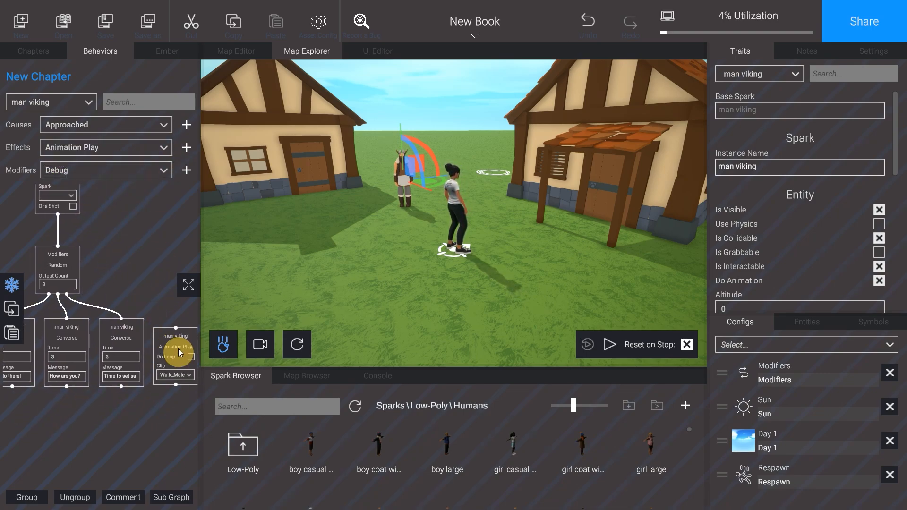
pyautogui.moveTo(141, 298); pyautogui.dragTo(123, 292)
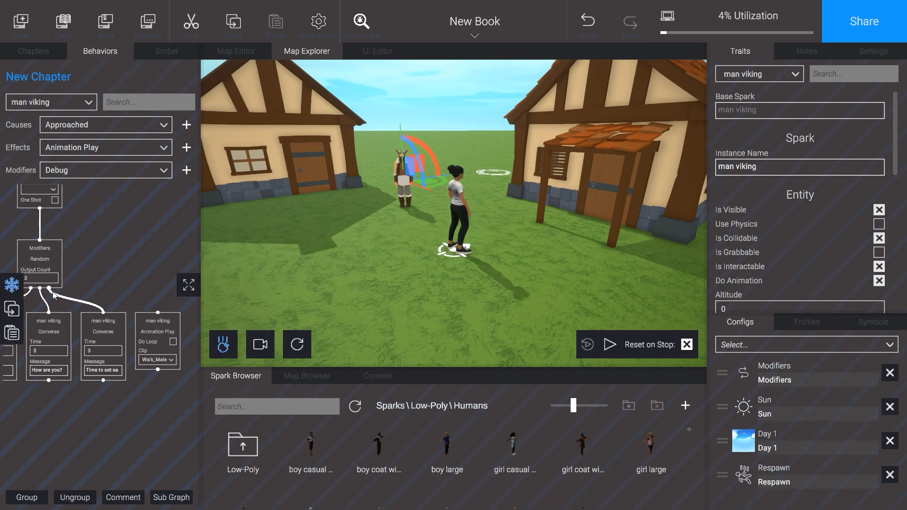
pyautogui.moveTo(48, 288); pyautogui.dragTo(160, 311)
# Set the Animation Play effect's clip to Idle_Waving.
pyautogui.click(168, 360)
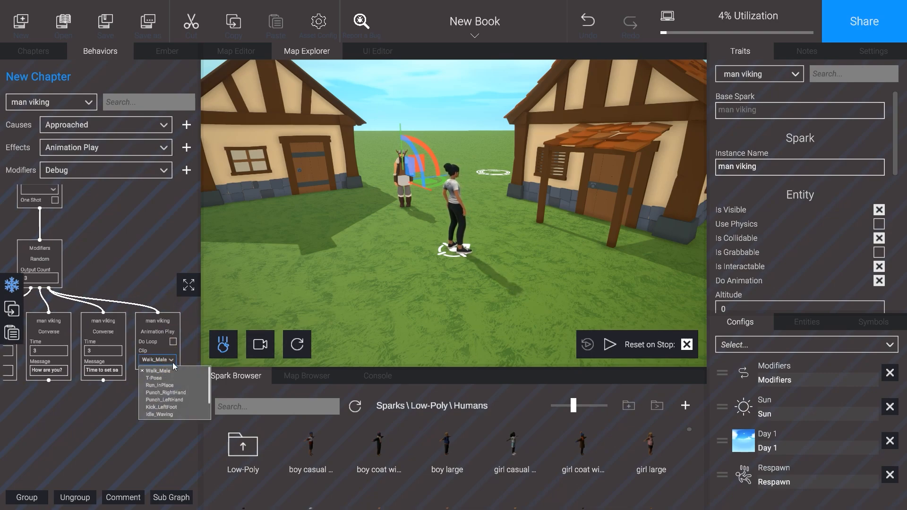
pyautogui.scroll(-1, 182, 390)
pyautogui.click(176, 398)
# Playtest the replies together with the waving animation by walking the player to and from the viking.
pyautogui.click(609, 345)
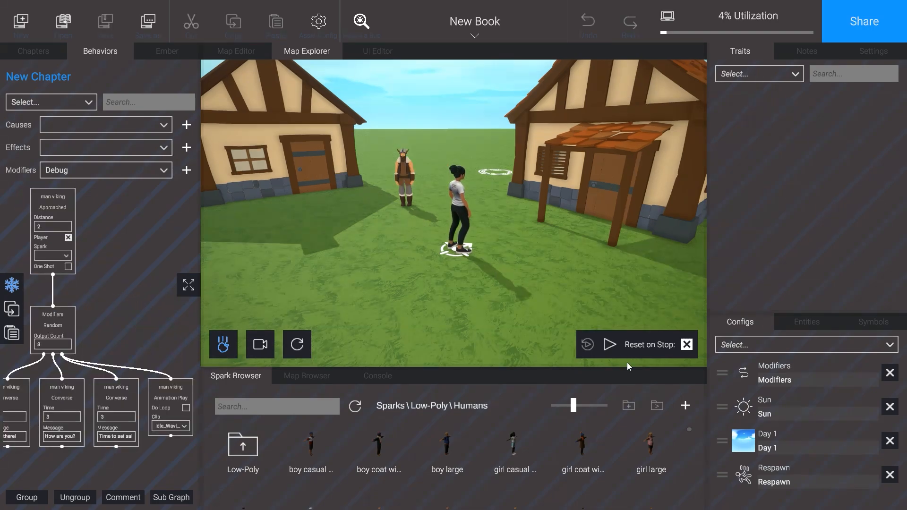
pyautogui.click(611, 347)
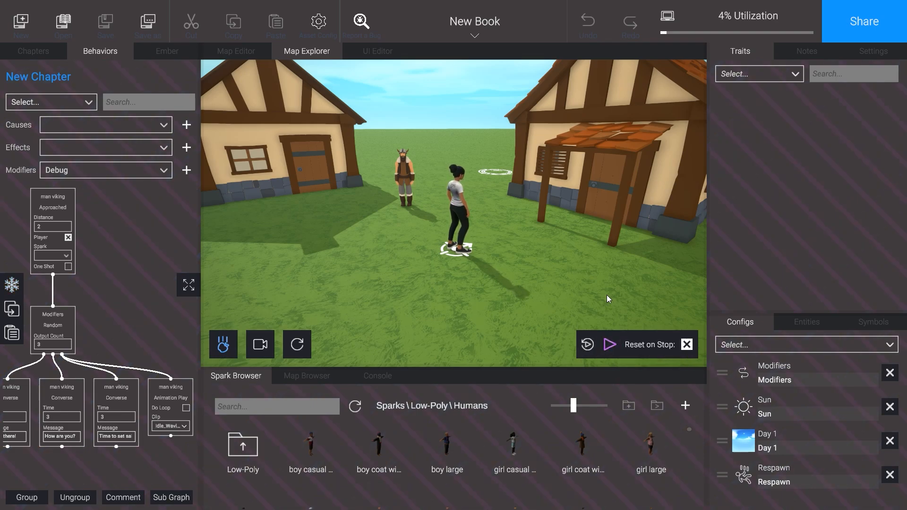
pyautogui.press('w')
pyautogui.press('a')
pyautogui.press('s')
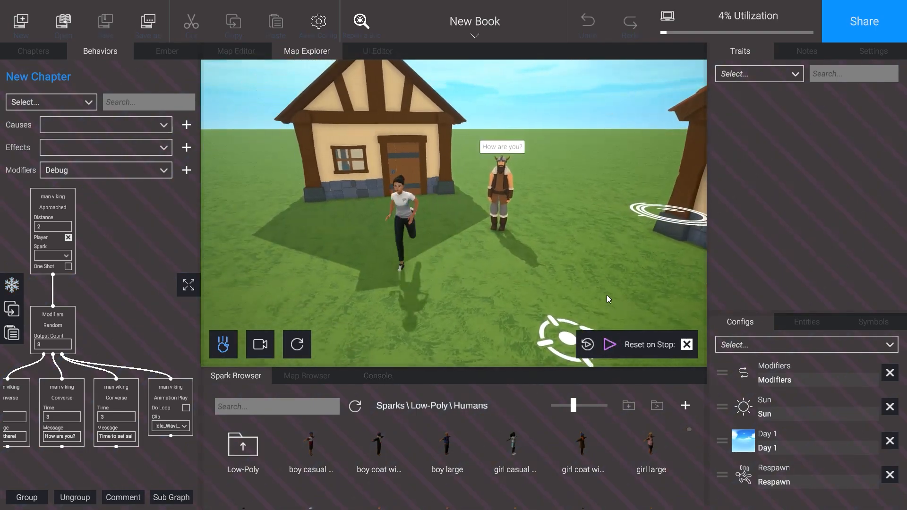
pyautogui.press('d')
pyautogui.press('w')
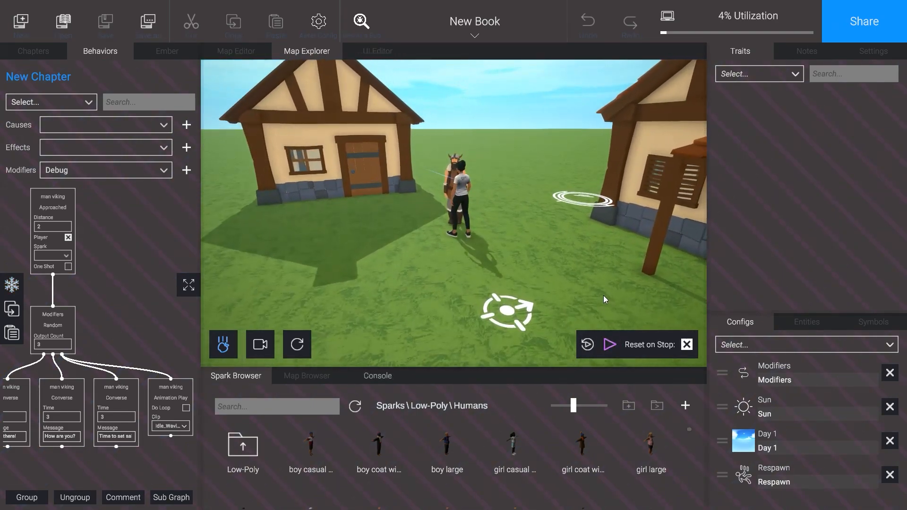
pyautogui.press('a')
pyautogui.press('s')
pyautogui.press('d')
pyautogui.press('w')
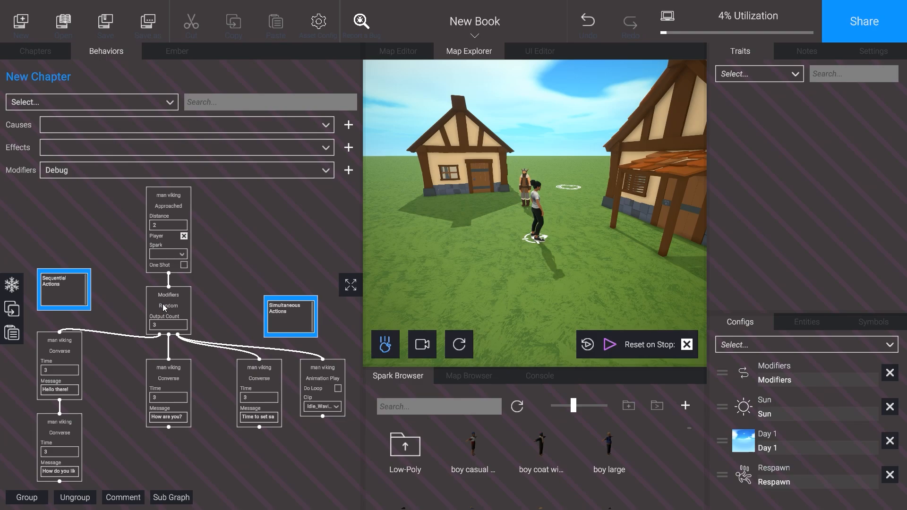
pyautogui.moveTo(59, 278); pyautogui.dragTo(98, 322)
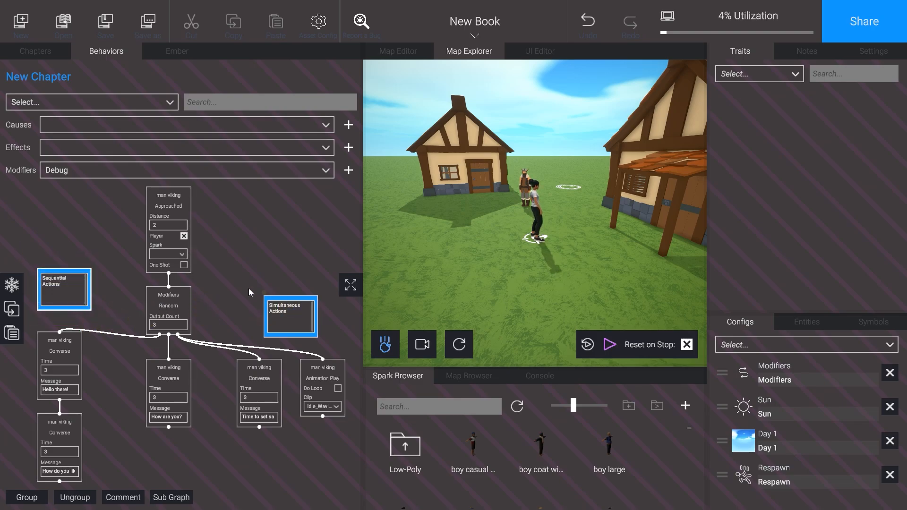
# Compare the sequential pair of Converse effects with the simultaneous Converse and Animation Play effects in the viking's behavior graph.
pyautogui.moveTo(238, 283); pyautogui.dragTo(333, 343)
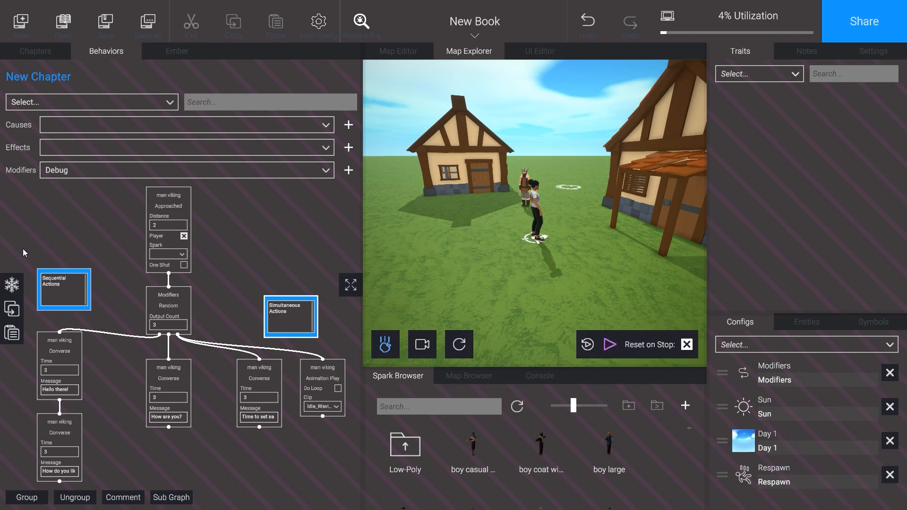
pyautogui.moveTo(27, 250); pyautogui.dragTo(115, 482)
pyautogui.click(114, 485)
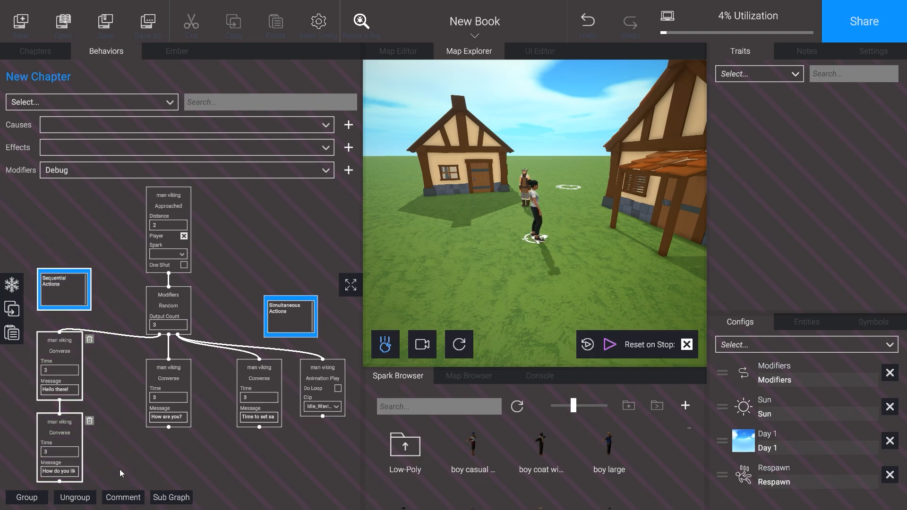
pyautogui.moveTo(218, 264); pyautogui.dragTo(356, 446)
# Playtest the simultaneous reply and waving animation by walking the player up to the viking and back away.
pyautogui.click(584, 264)
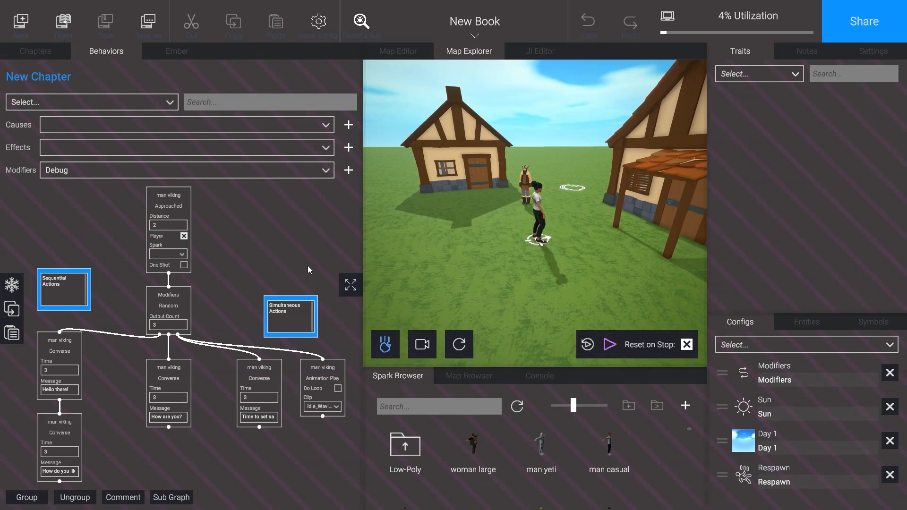
pyautogui.press('w')
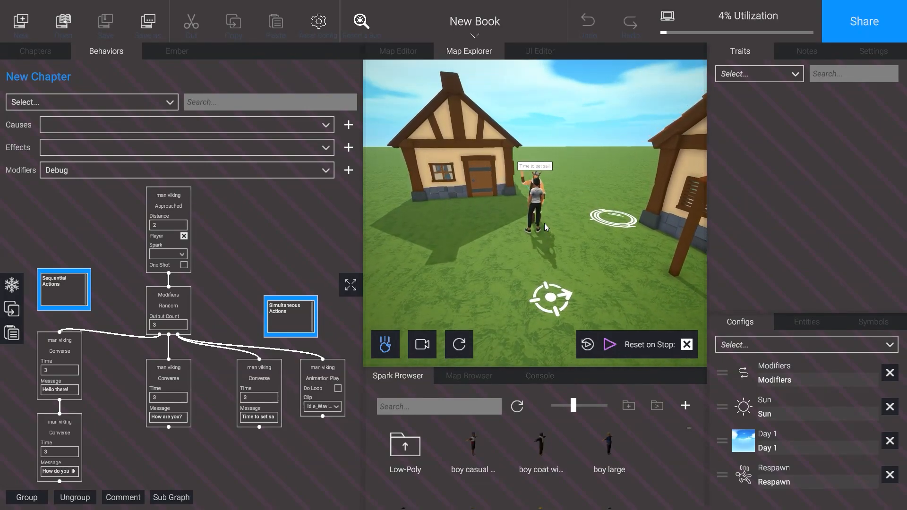
pyautogui.press('a')
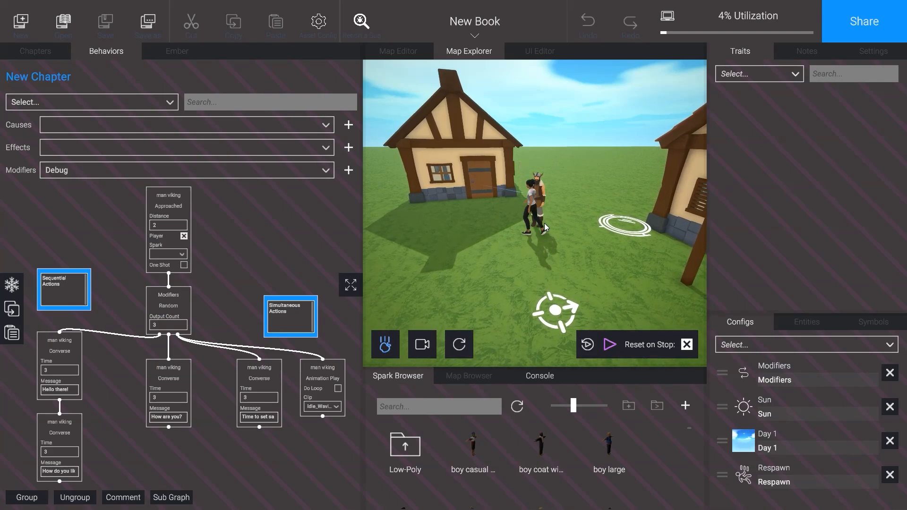
pyautogui.press('s')
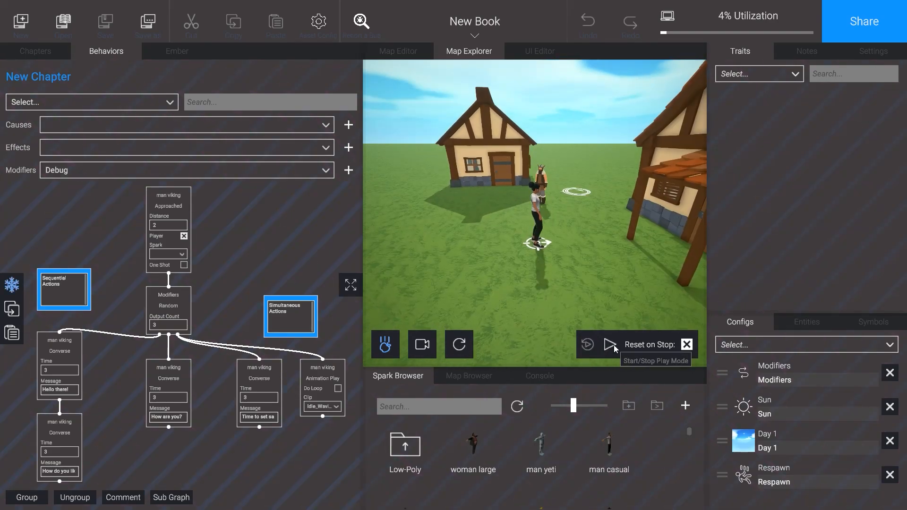
# Restart play mode, examine the two sequential Converse effects, and walk the player toward the viking to test them.
pyautogui.click(613, 345)
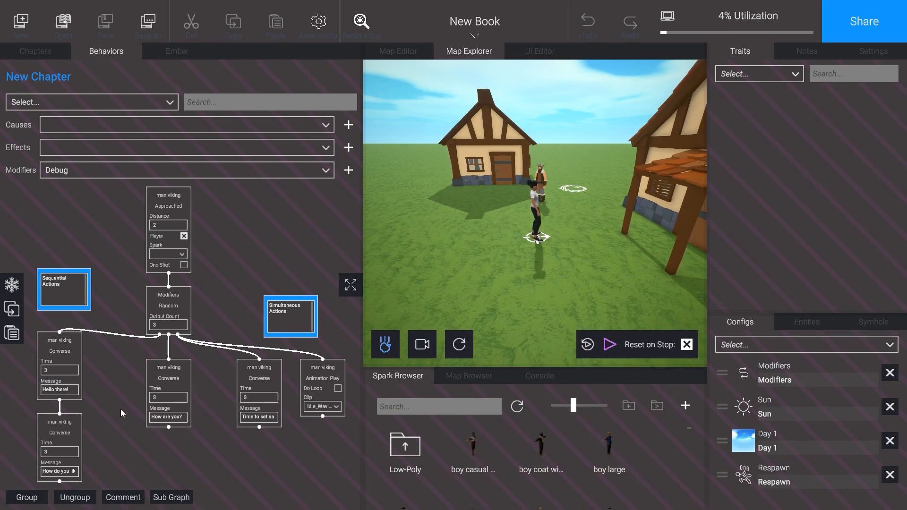
pyautogui.moveTo(106, 462); pyautogui.dragTo(23, 328)
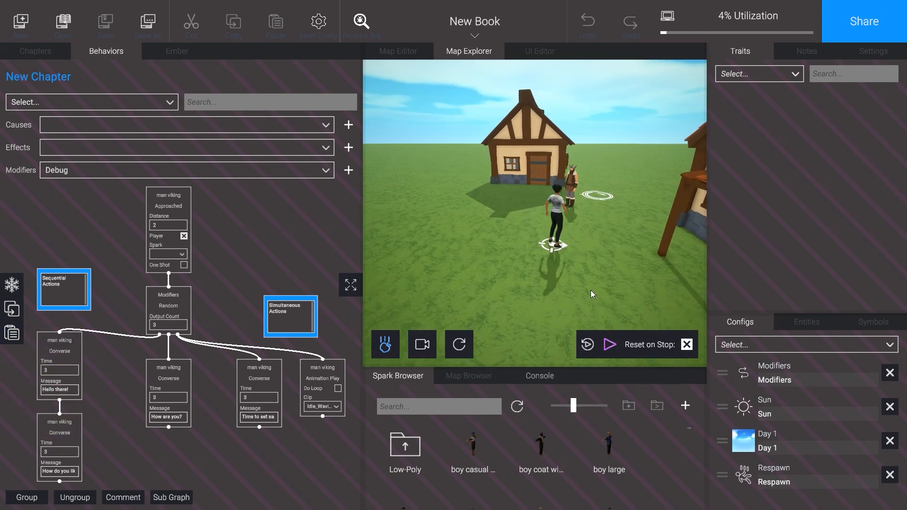
pyautogui.press('w')
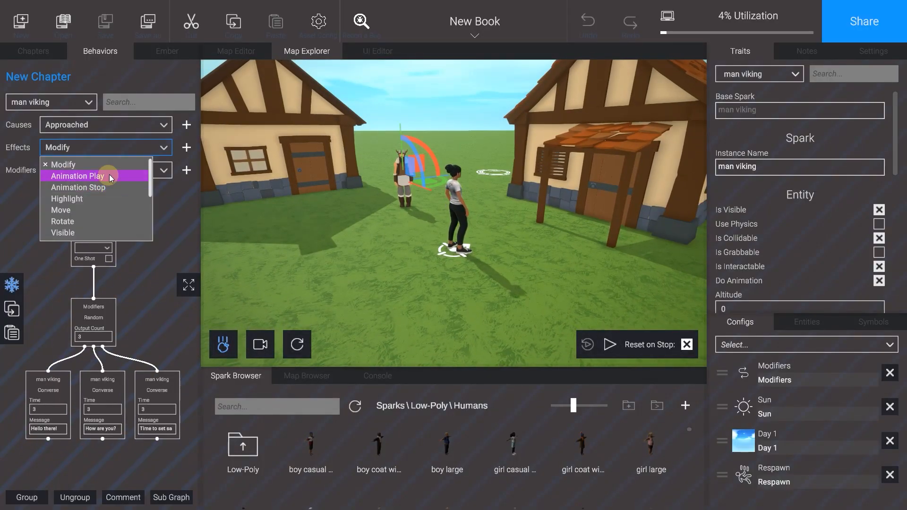
# Add an Animation Play effect for the man viking and set its clip to Idle_Waving.
pyautogui.click(109, 174)
pyautogui.click(169, 360)
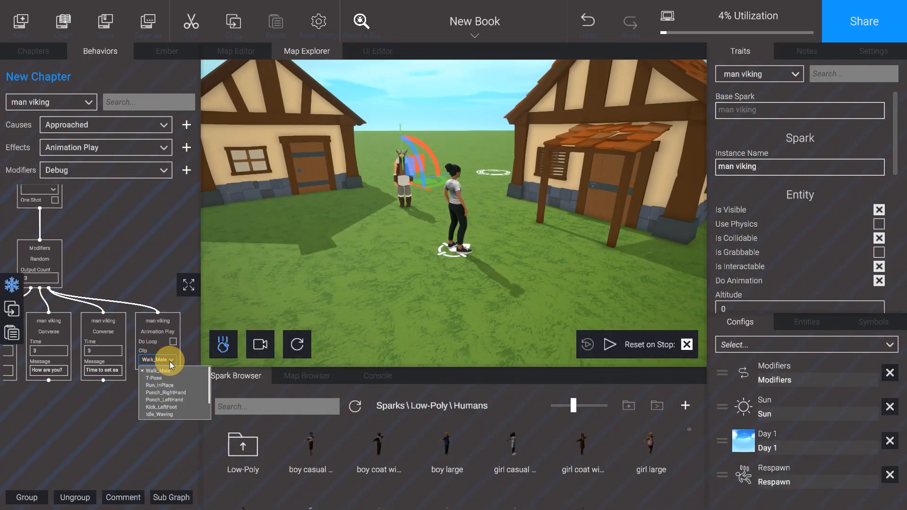
pyautogui.click(161, 415)
# Run the scene again, review the sequential and simultaneous branches, and walk the player up to the viking to trigger a reply.
pyautogui.click(610, 345)
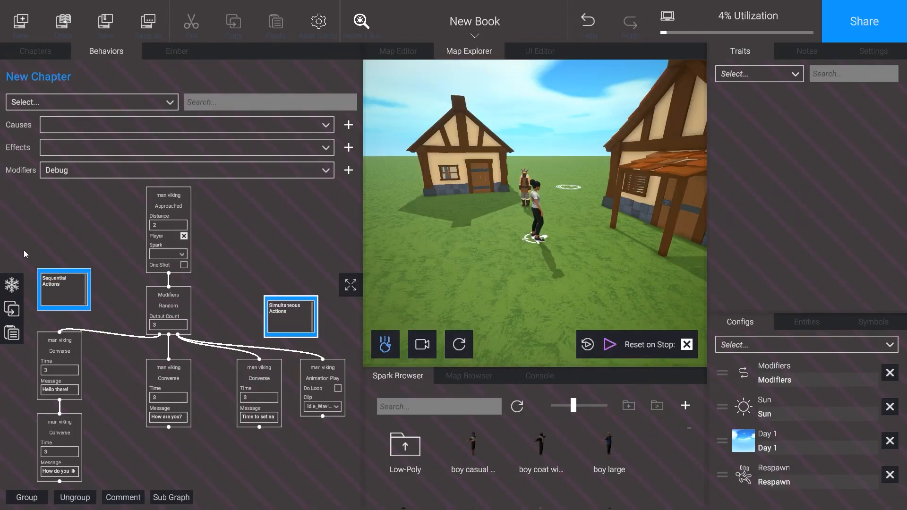
pyautogui.moveTo(24, 250); pyautogui.dragTo(118, 483)
pyautogui.moveTo(218, 264); pyautogui.dragTo(356, 445)
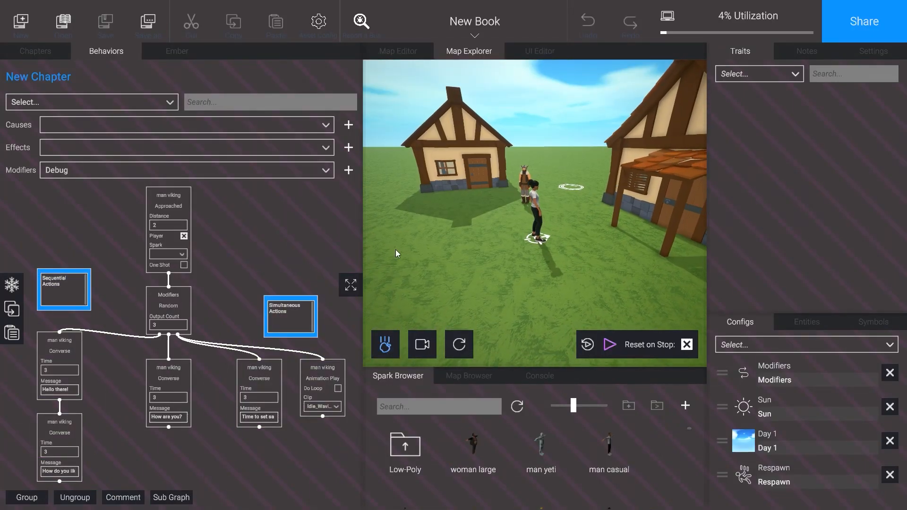
pyautogui.press('w')
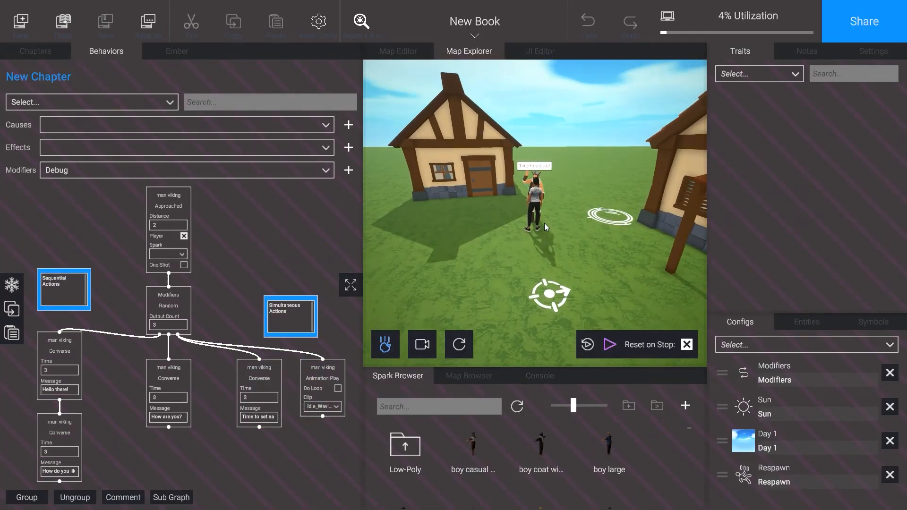
pyautogui.click(610, 345)
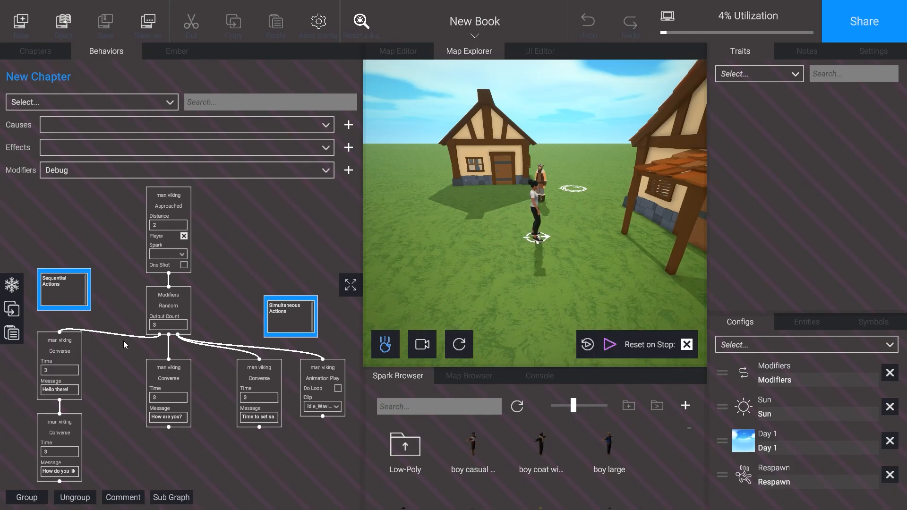
pyautogui.press('w')
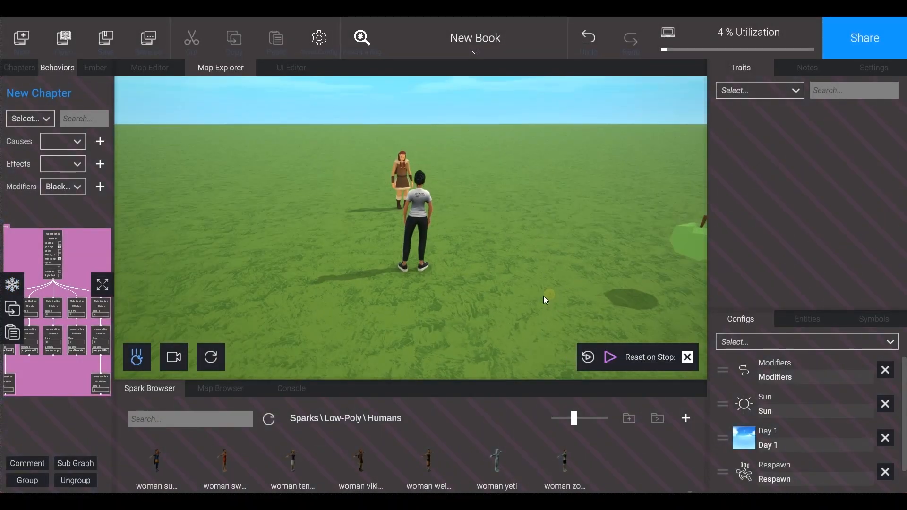
# Playtest the fruit-collecting quest by walking the player around the field and up to the woman viking to trigger her dialogue.
pyautogui.click(600, 310)
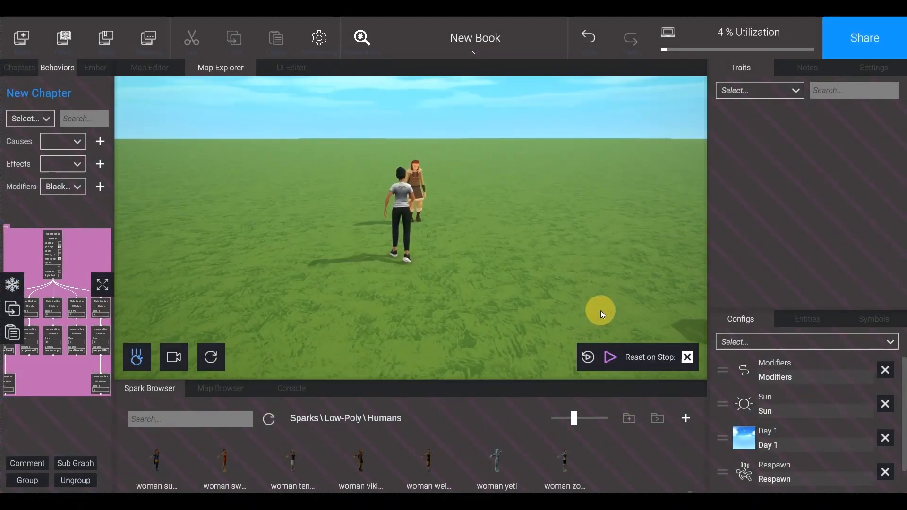
pyautogui.press('w')
pyautogui.moveTo(600, 311); pyautogui.dragTo(494, 284)
pyautogui.press('w')
pyautogui.press('w')
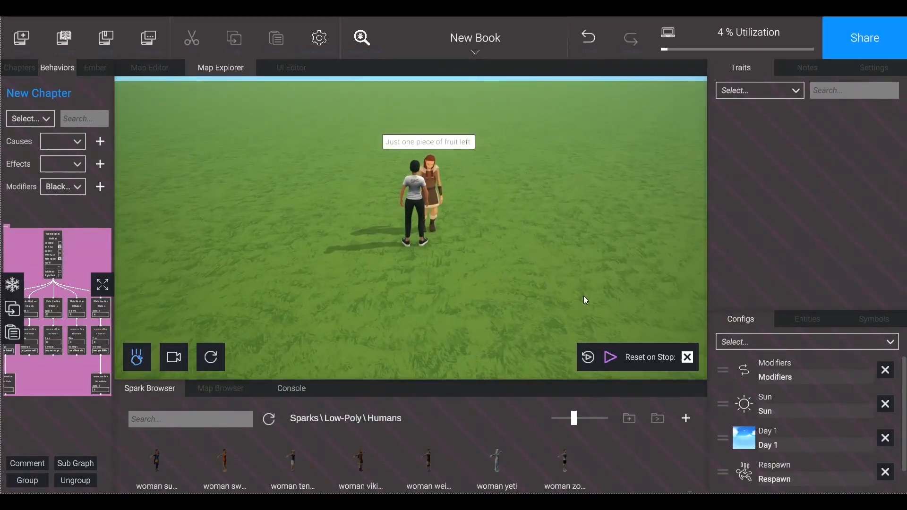
pyautogui.press('w')
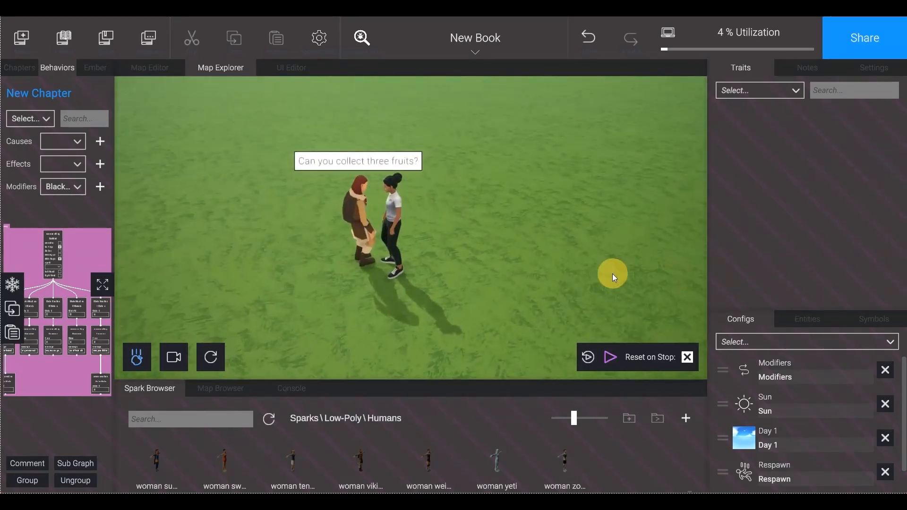
pyautogui.press('w')
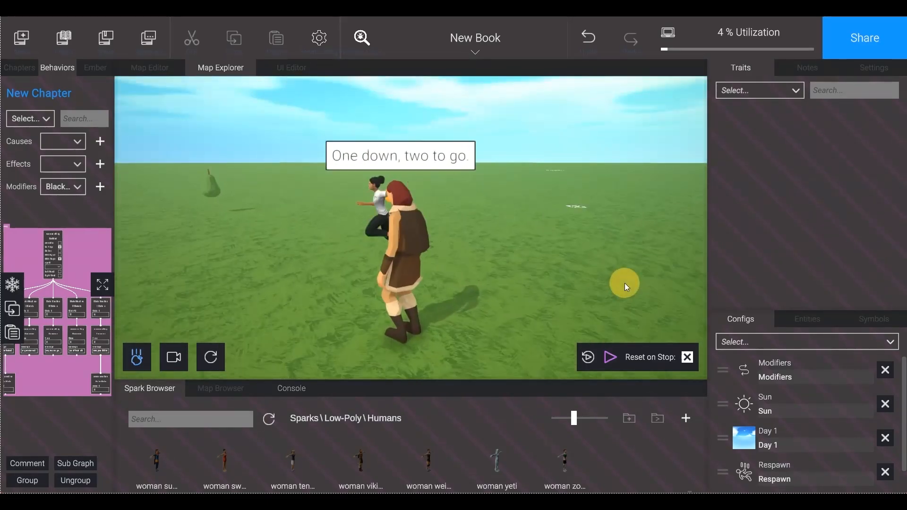